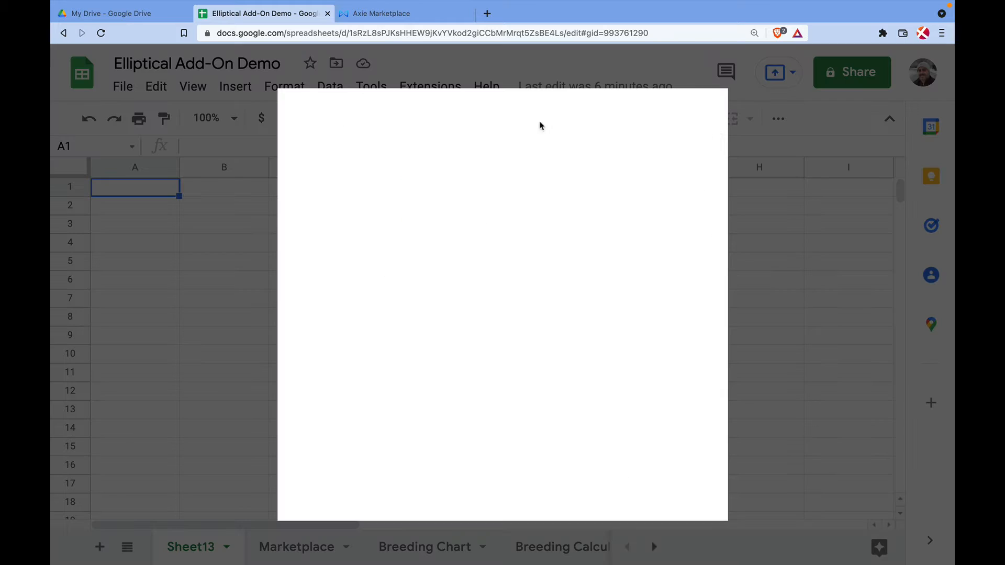
Search the add-on marketplace for Elliptical, view its listing, and close the marketplace
left_click(528, 117)
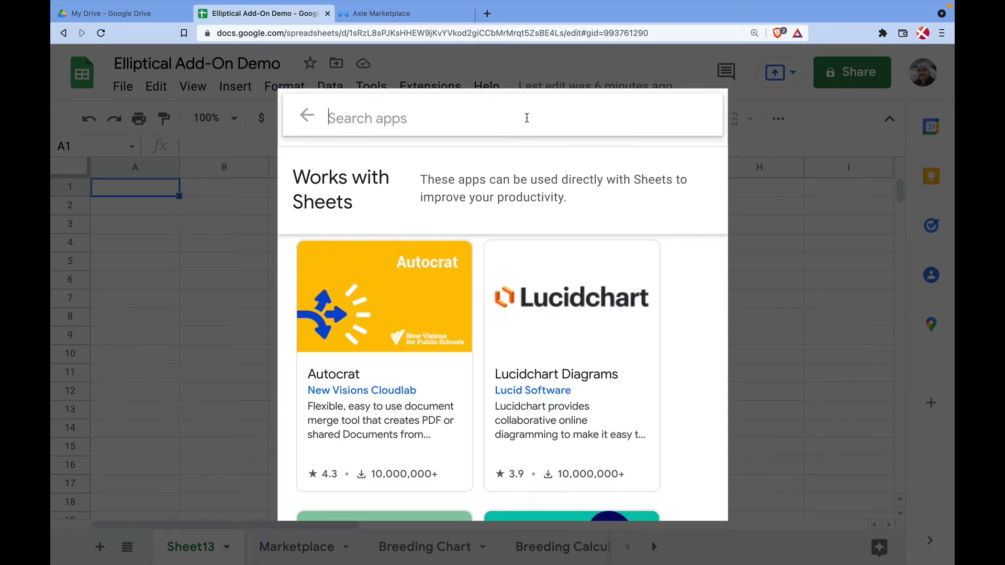
type("Elli")
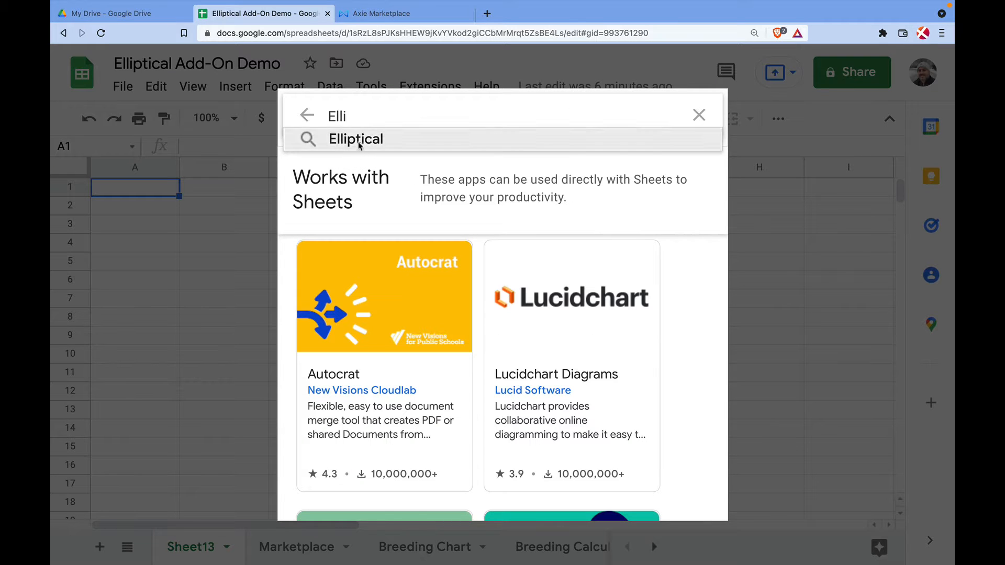
left_click(353, 139)
left_click(429, 246)
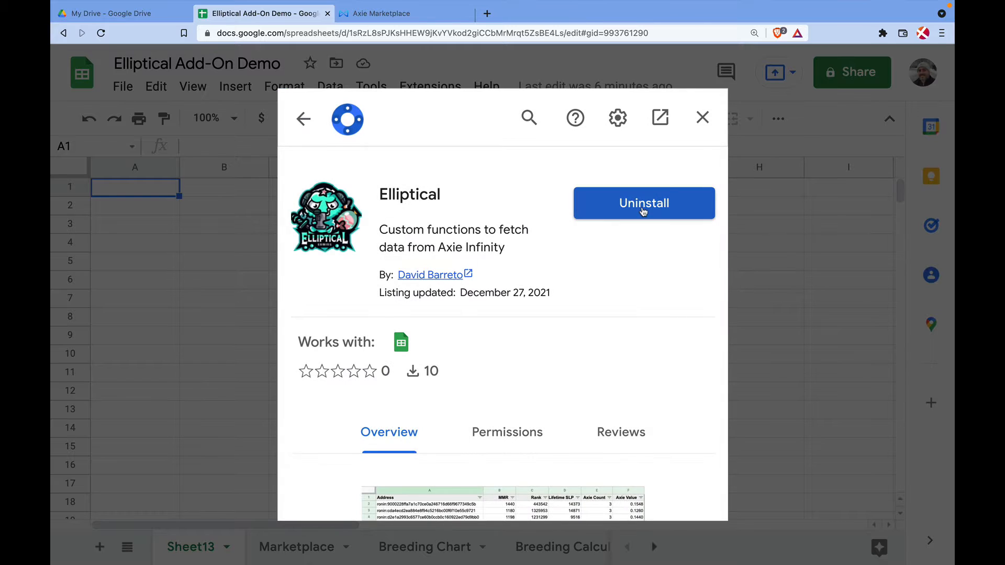
left_click(704, 119)
Enter Bug in A2, and add a row below it with Base Class in A3 and Bug in B3
left_click(151, 211)
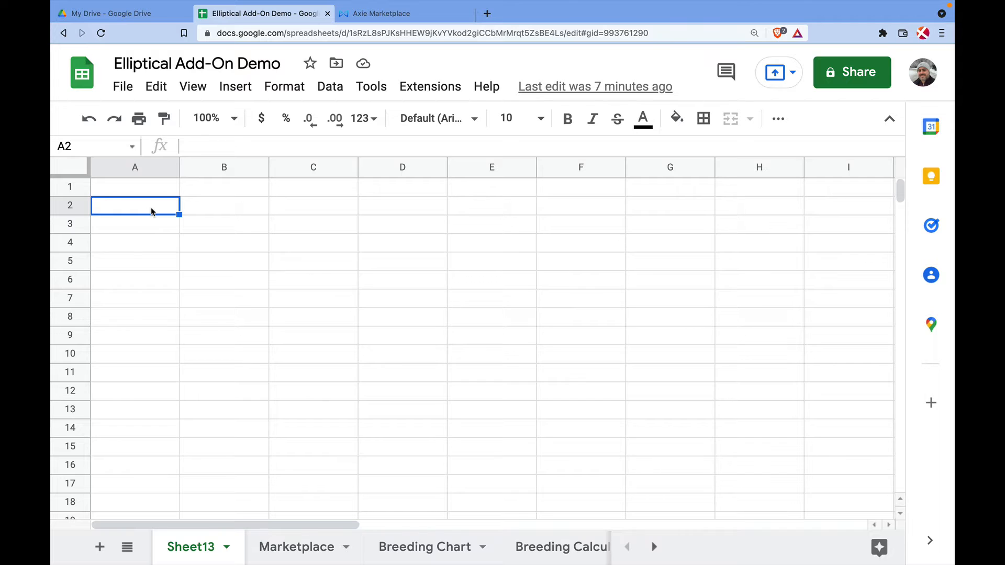
type("Bug")
key("Return")
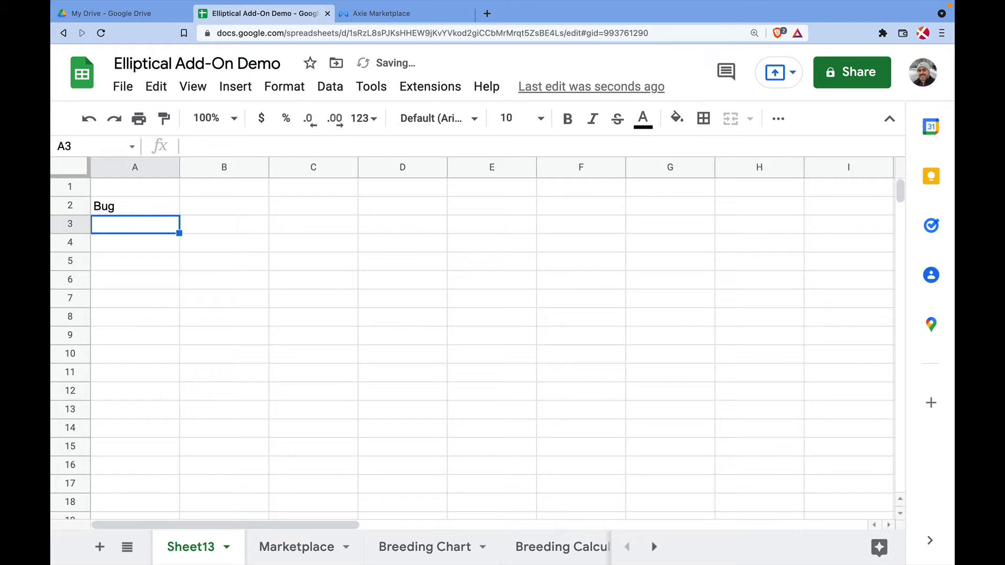
type("Base Class")
key("Return")
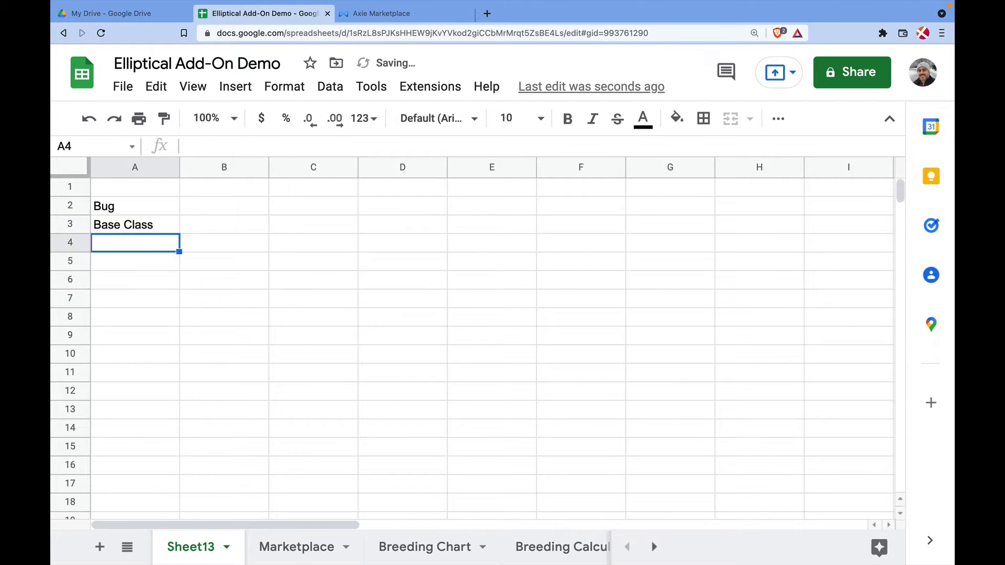
key("Up")
key("Right")
type("Bug")
key("Left")
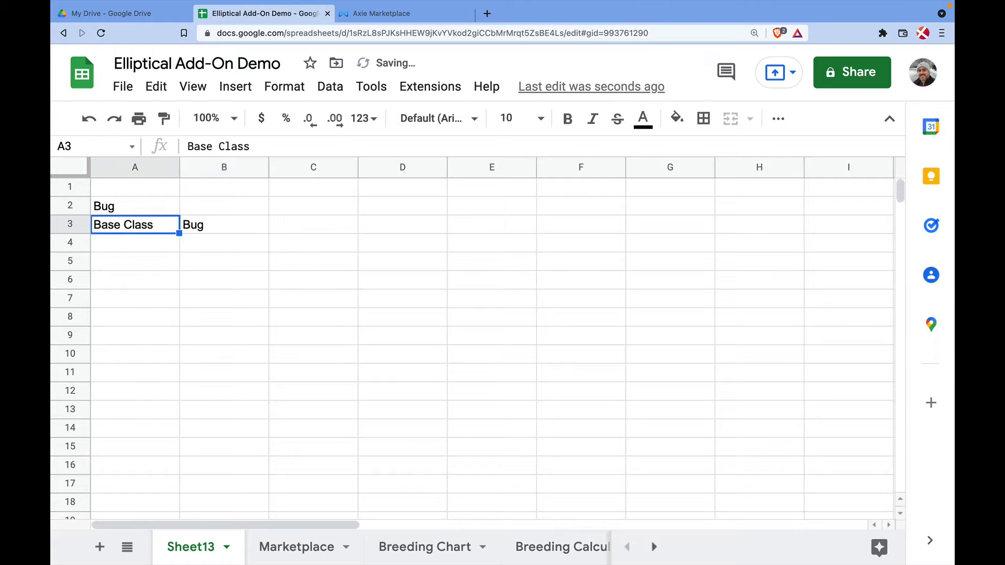
Change the title in A2 to "Test Bug"
key("Up")
left_click(221, 146)
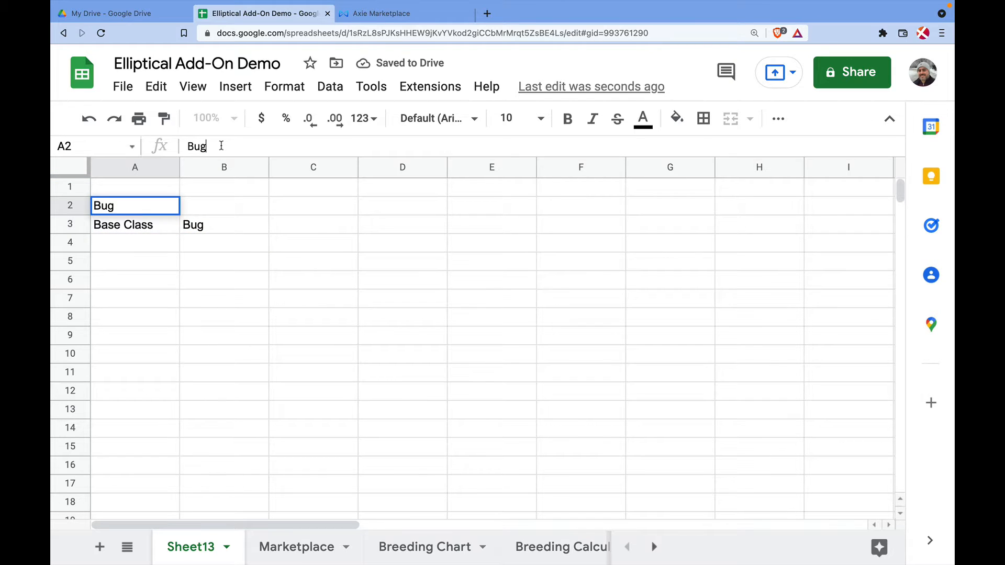
type("1")
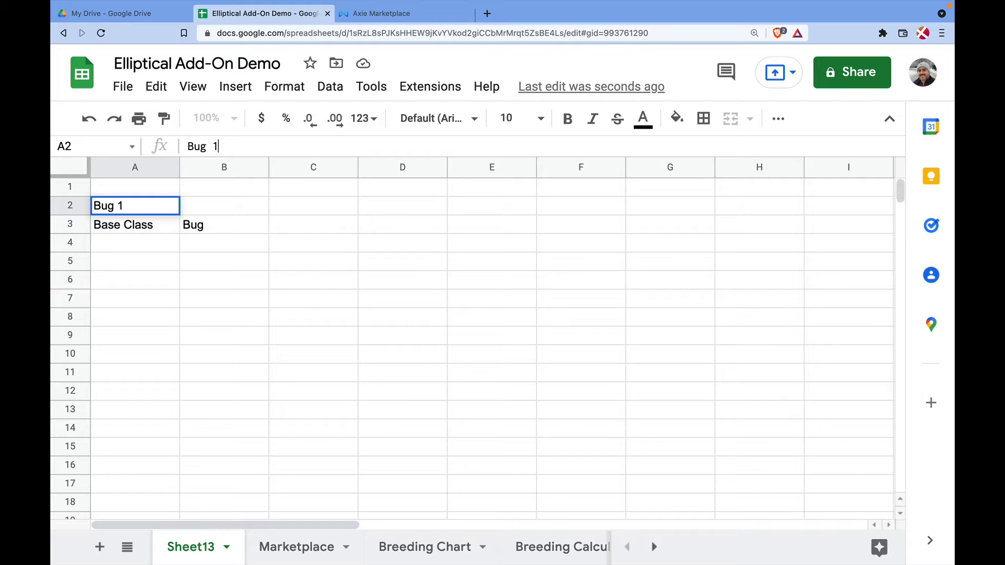
key("BackSpace")
key("BackSpace")
key("BackSpace")
key("BackSpace")
key("BackSpace")
type("Test Bug")
key("Return")
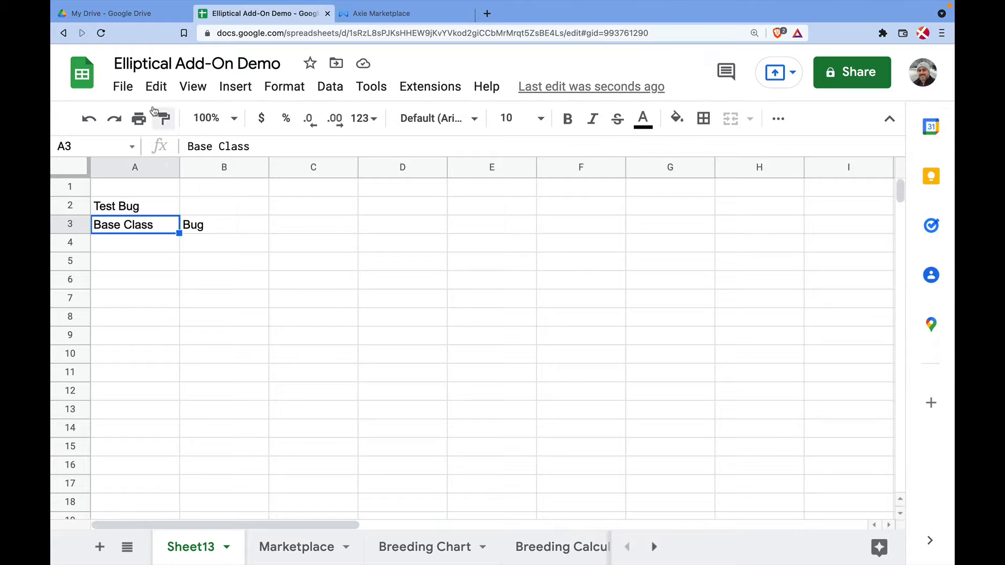
Add the mouth part in row 4, with Mouth in A4 and Pincer in B4
left_click(126, 245)
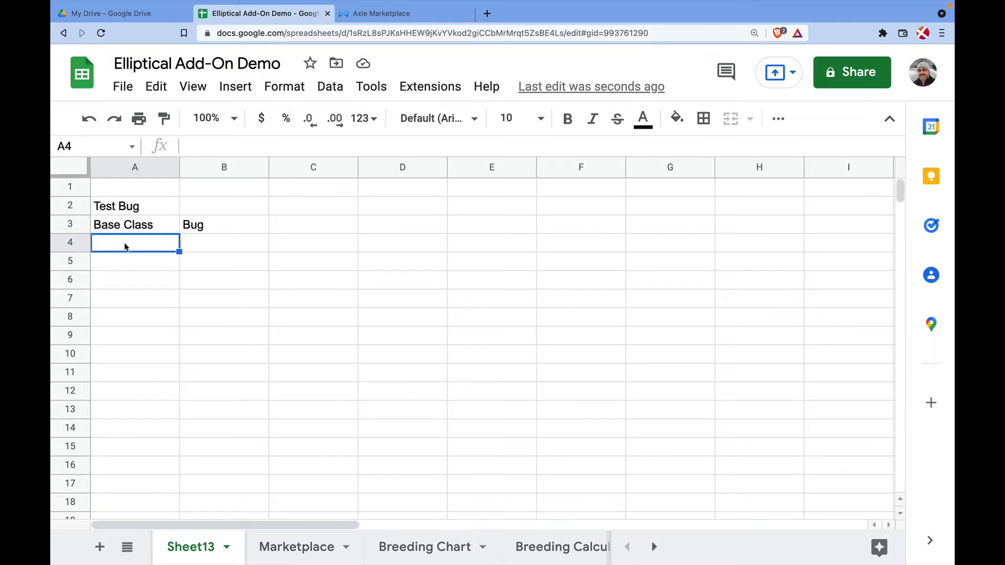
type("Mouth")
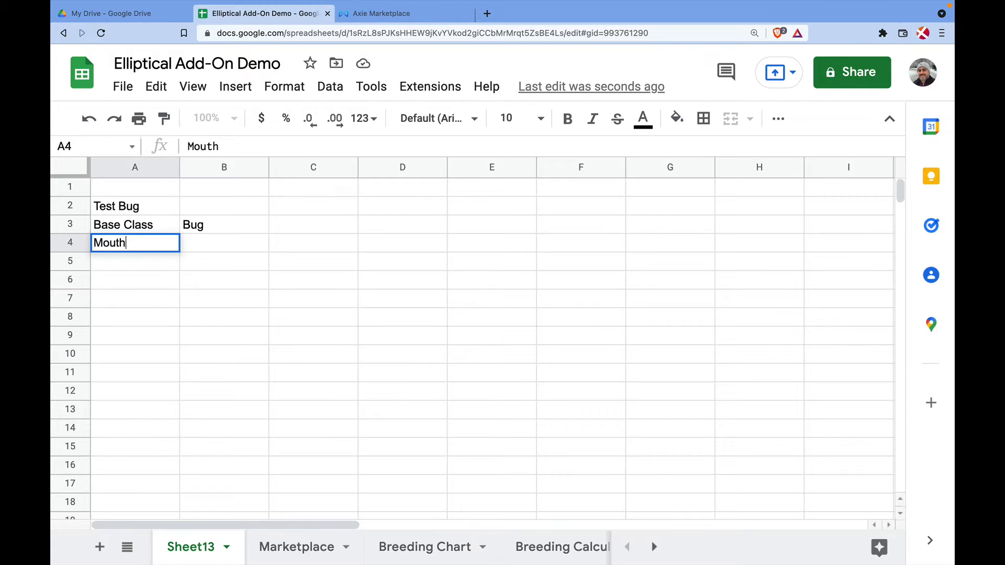
key("Return")
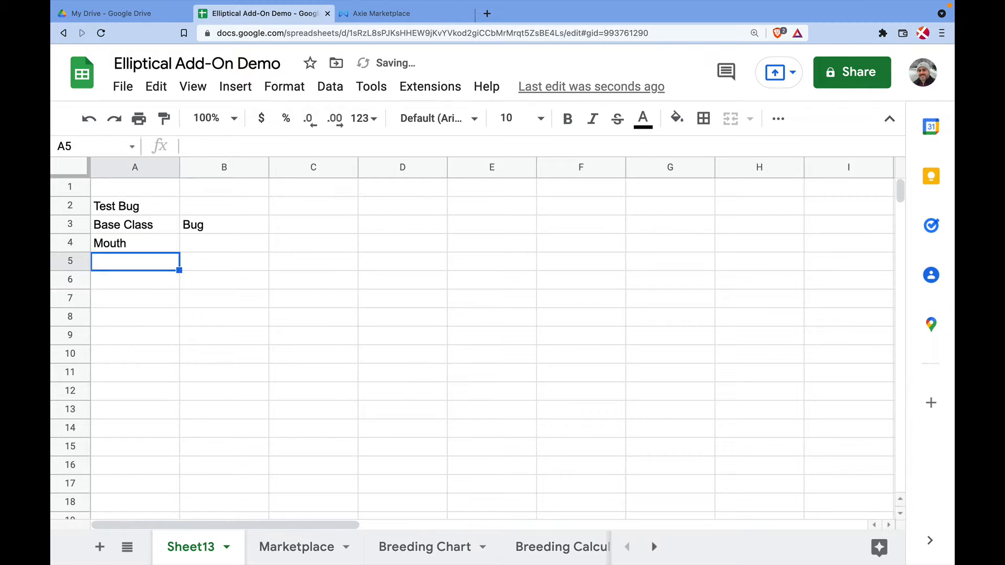
left_click(224, 244)
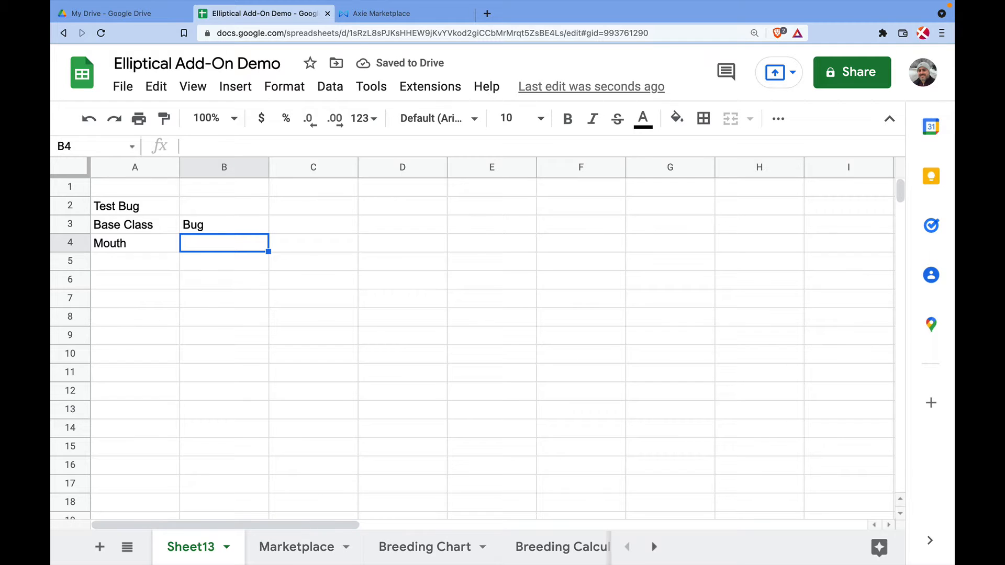
type("Pincer")
key("Return")
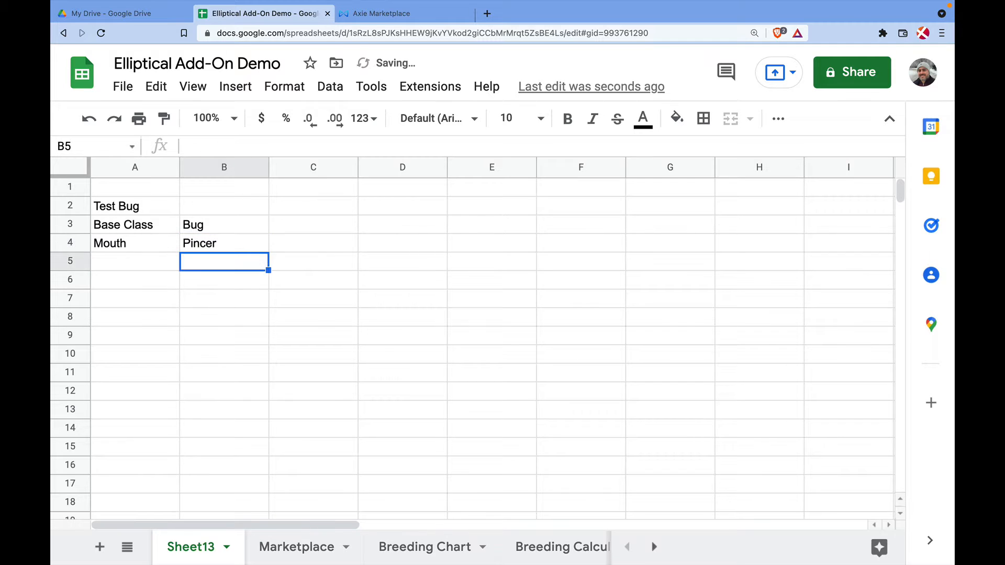
Add the back part in row 5, with Back capitalized in A5 and Scarab in B5
key("Left")
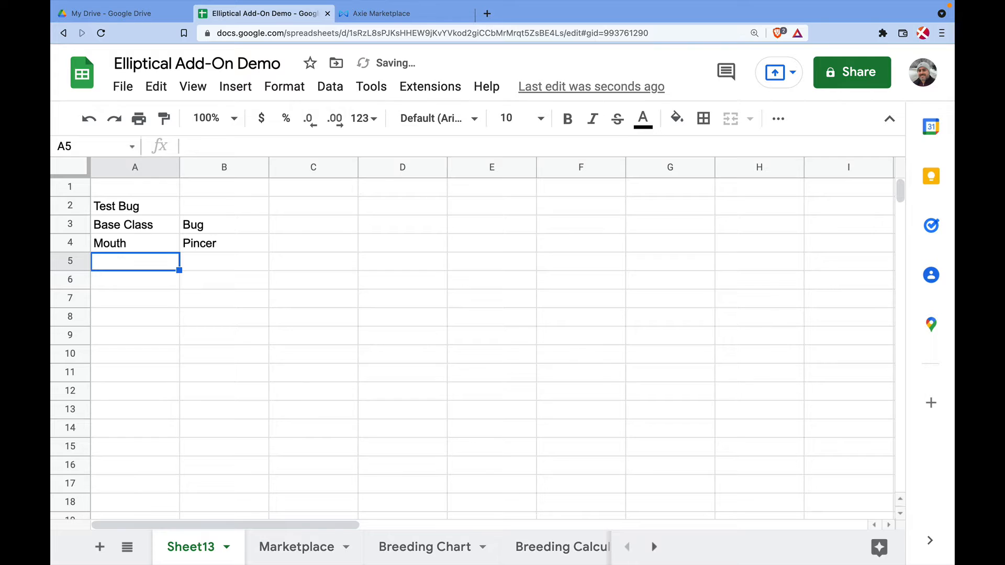
type("back")
key("Return")
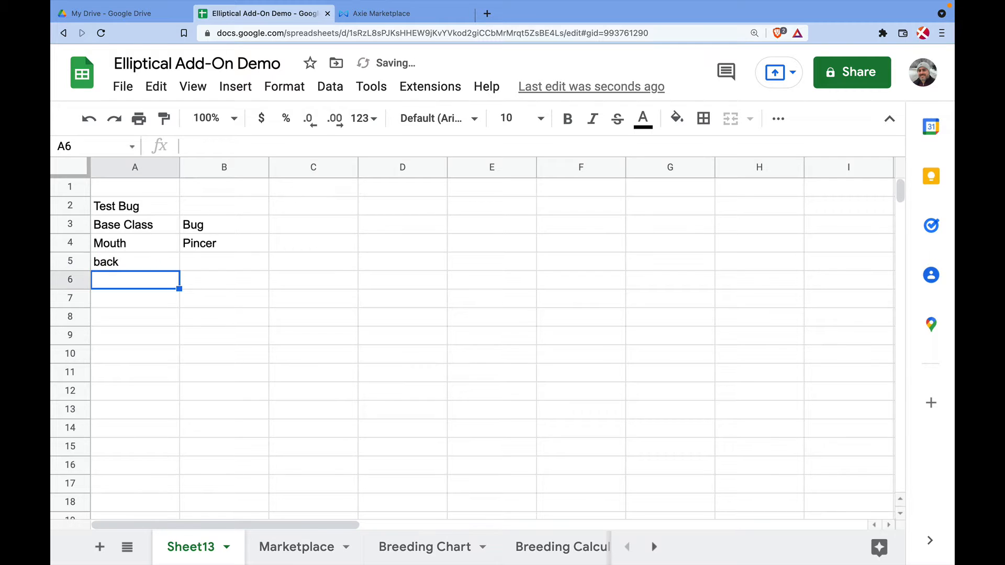
key("Up")
type("Back")
key("Return")
key("Up")
key("Right")
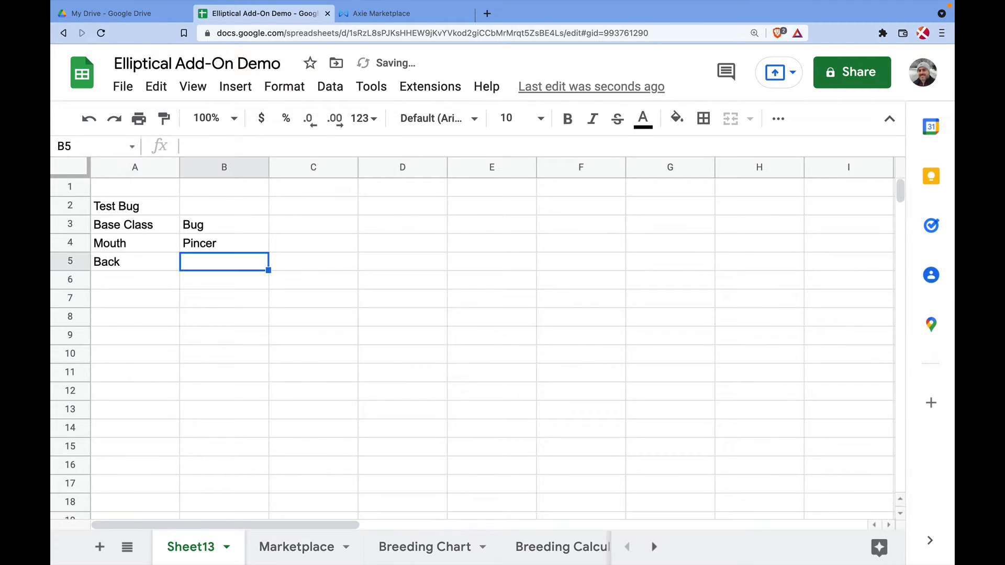
type("Scarab")
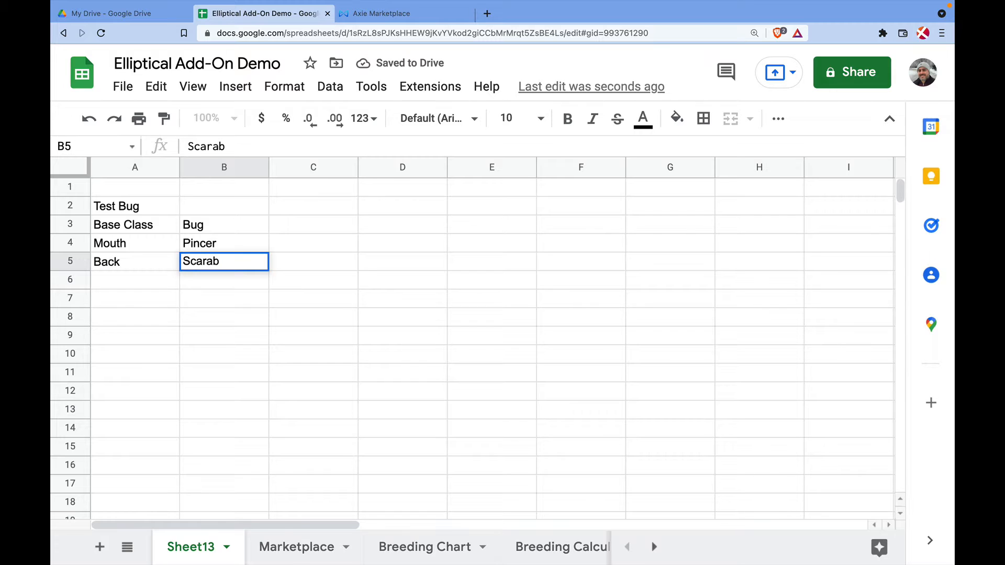
key("Return")
Add the tail part in row 6, with Tail in A6 and "Fish Sanck" in B6
key("Left")
type("Tail")
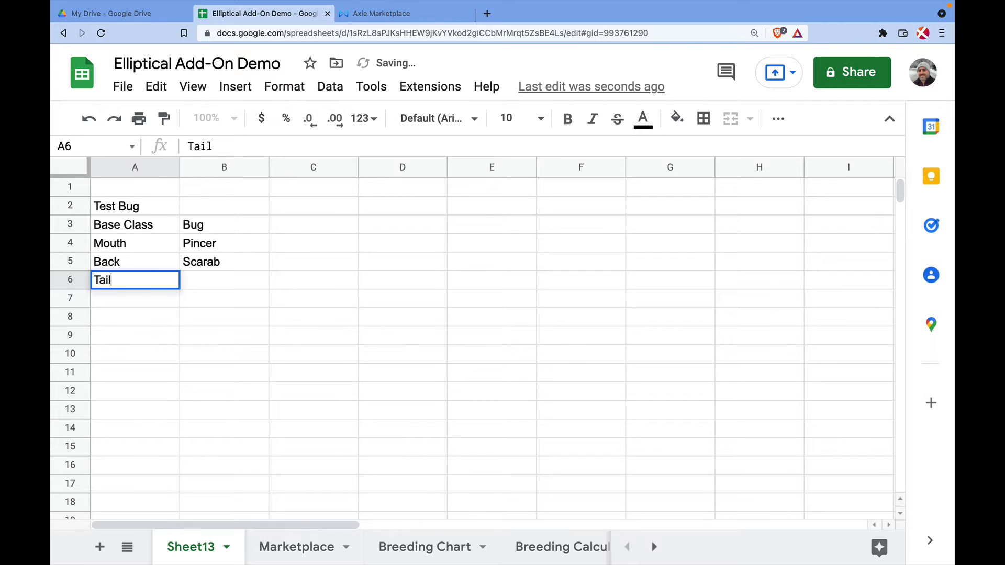
key("Return")
key("Up")
key("Right")
type("Fish Sanck")
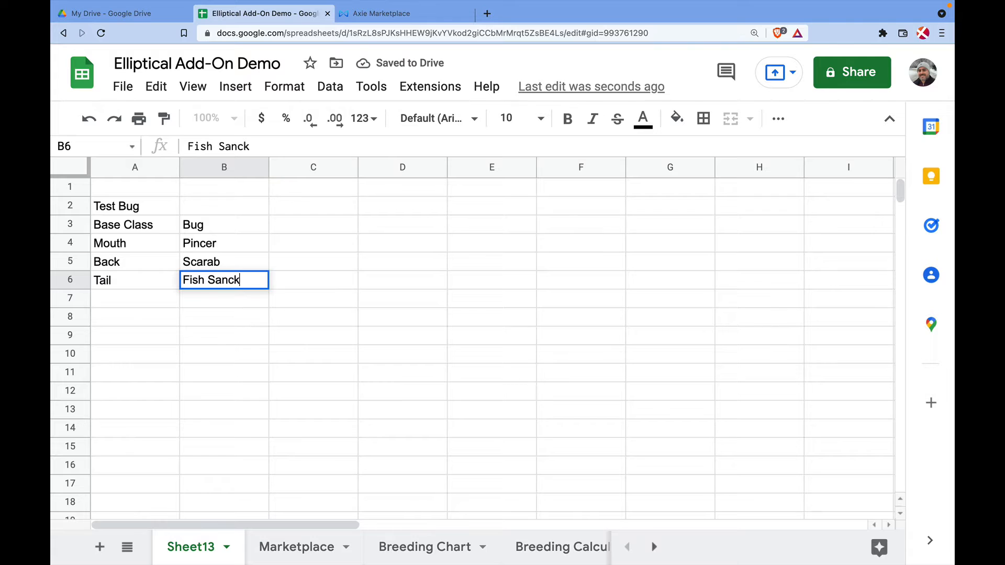
key("Return")
Correct the spelling of the tail part in B6 to "Fish Snack"
key("Left")
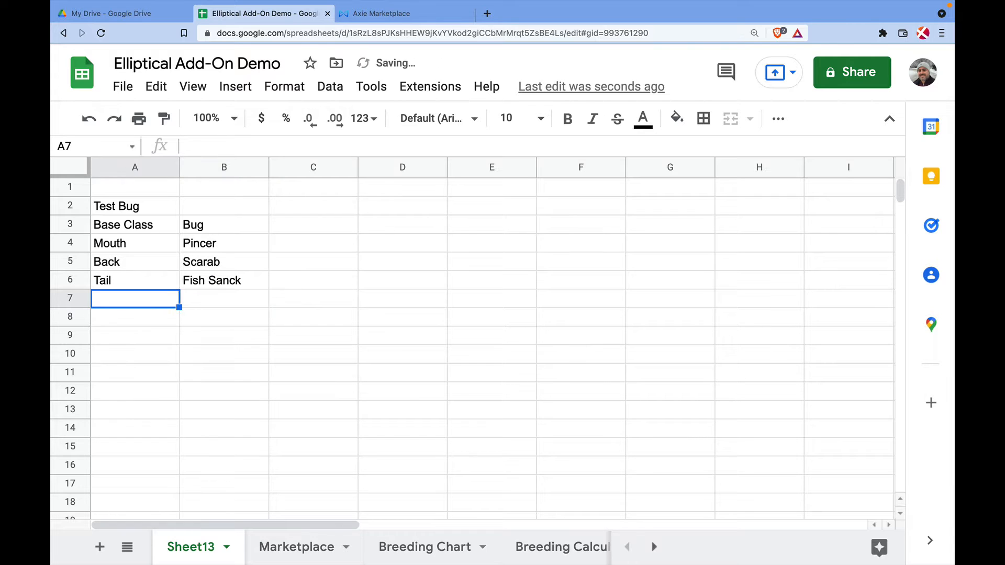
key("Up")
key("Right")
left_click(231, 146)
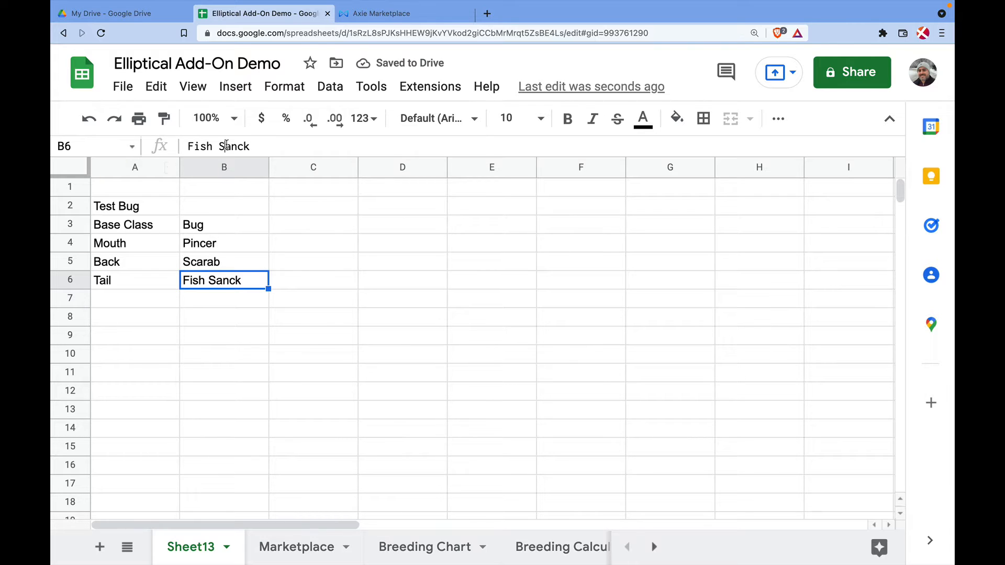
key("BackSpace")
type("a")
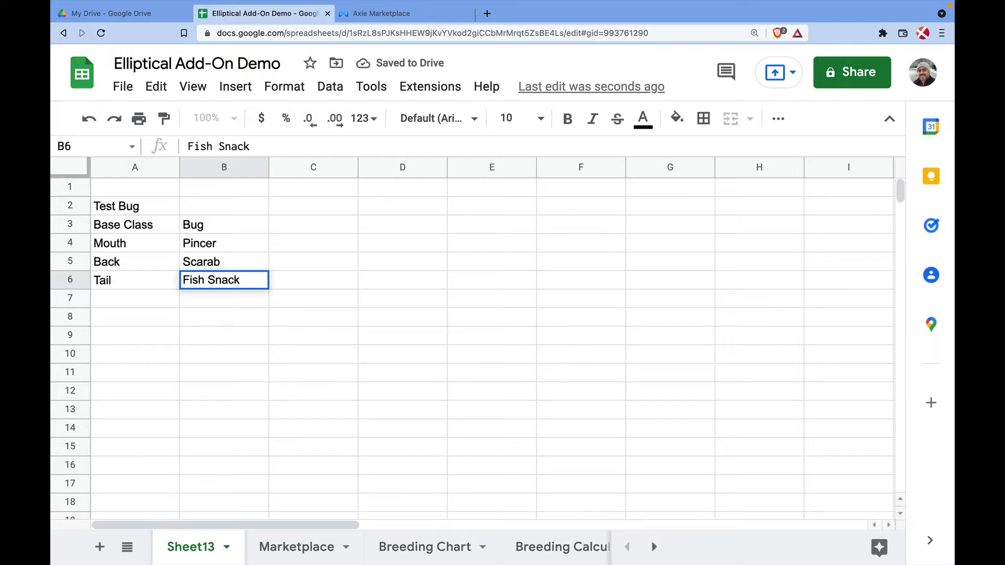
key("Return")
Add the horn part in row 7, with Horn in A7 and Parasite in B7
left_click(126, 302)
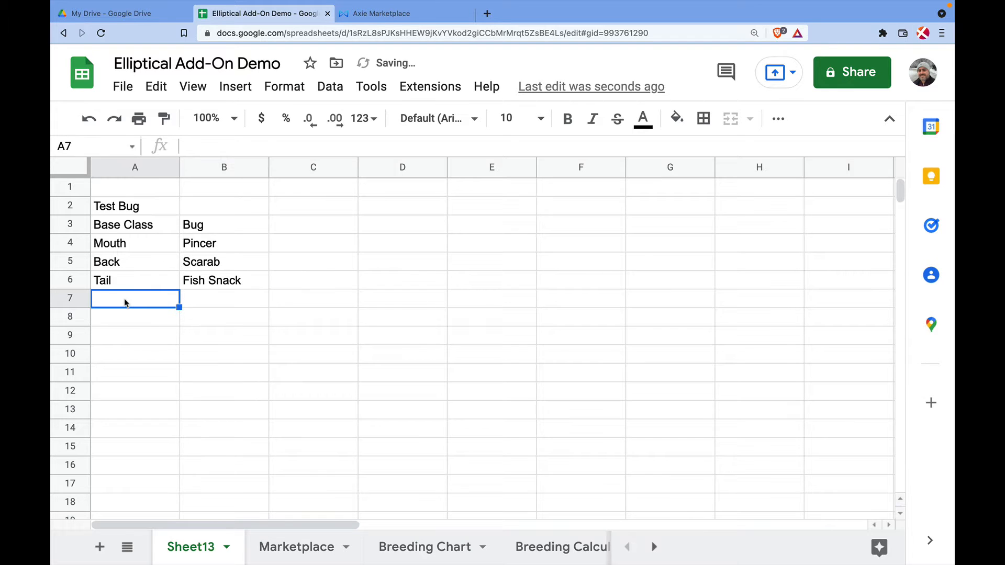
type("Horn")
key("Return")
key("Up")
key("Right")
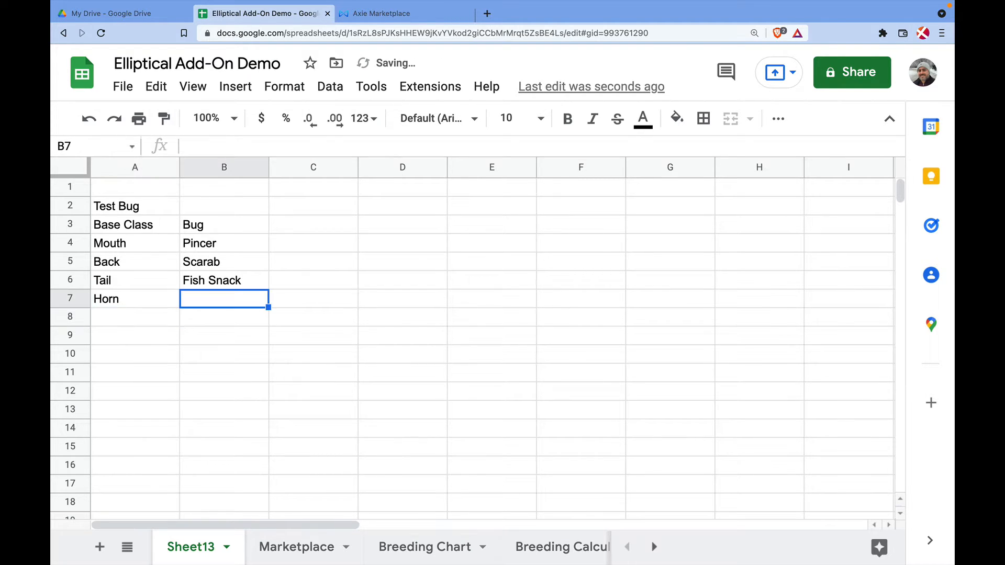
type("Parasite")
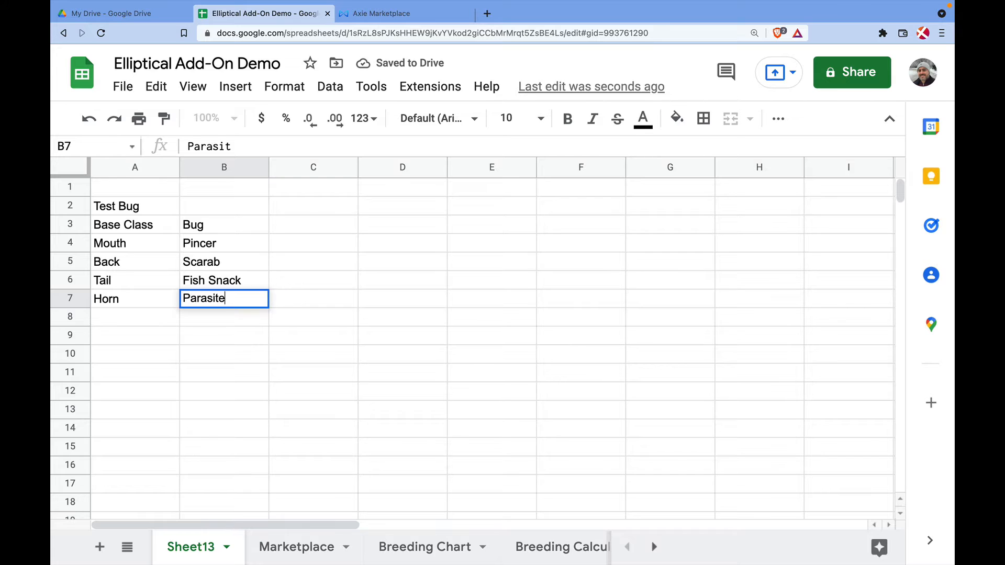
key("Return")
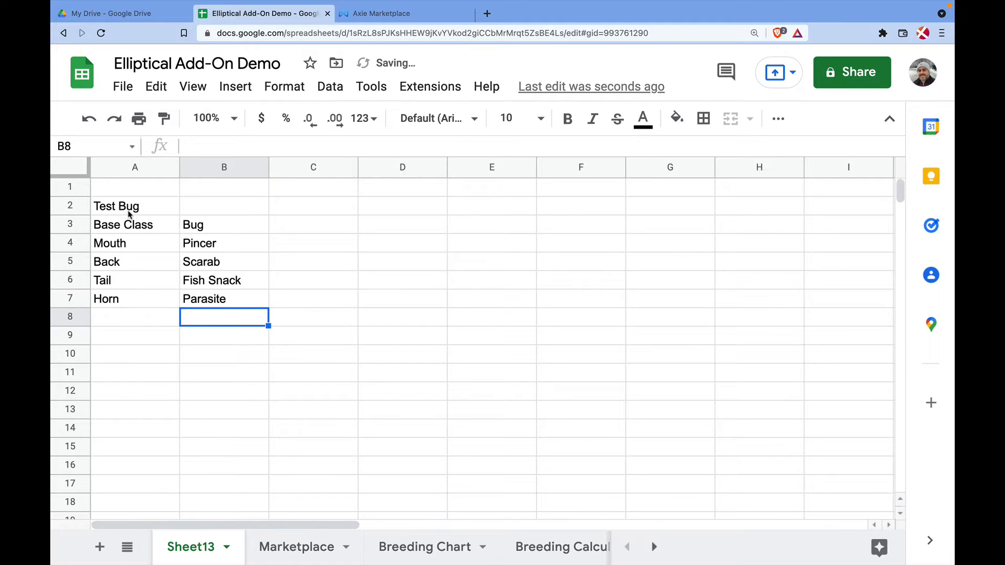
Format the Test Bug title as a bold header merged across A2:B2 with a light red fill
left_click_drag(131, 206, 204, 215)
key("super+b")
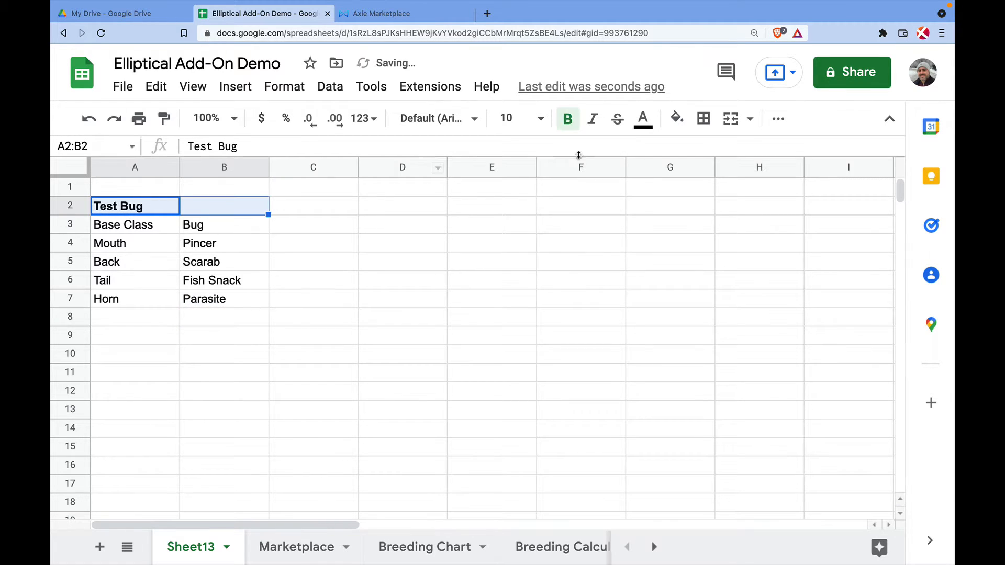
left_click(733, 120)
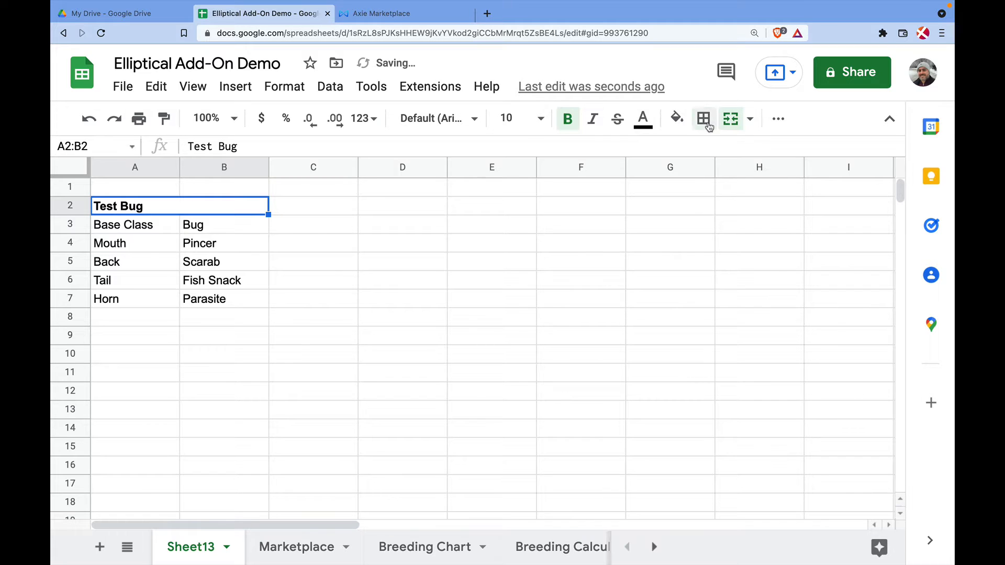
left_click(677, 117)
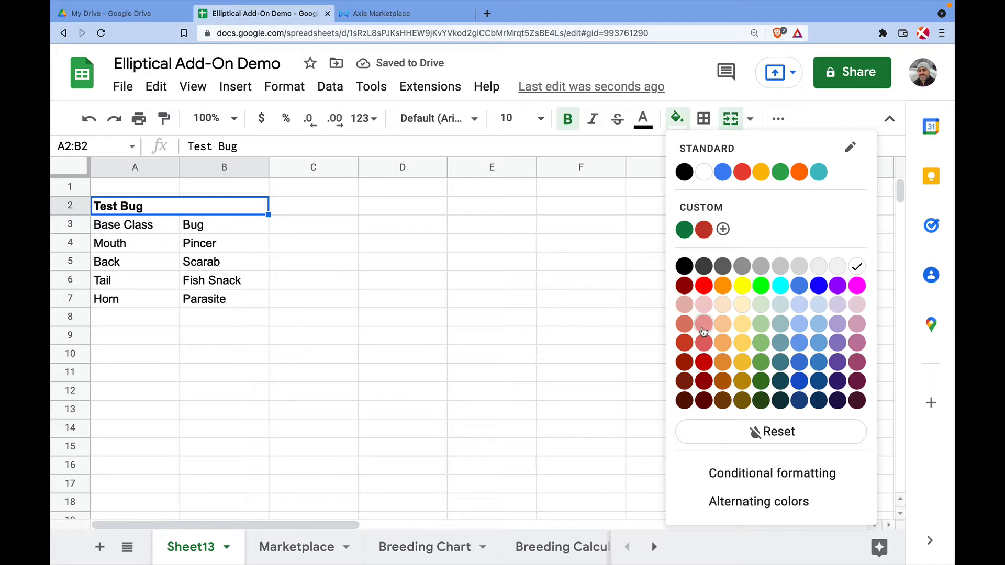
left_click(703, 329)
Make the row labels from Base Class to Horn in A3:A7 bold
left_click(336, 268)
left_click_drag(155, 226, 152, 297)
key("ctrl+b")
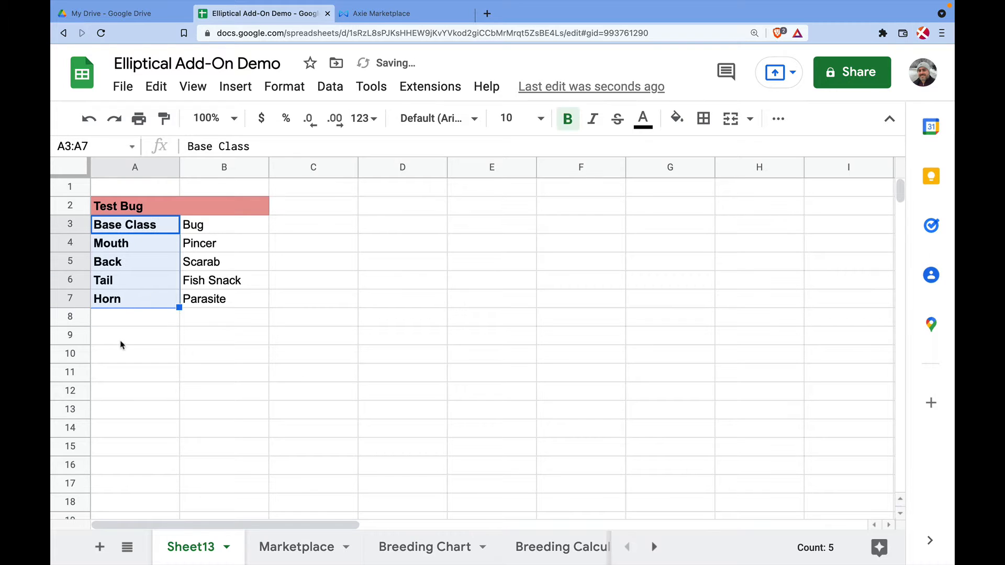
Label cell A8 "Floor Price (ETH)" directly below the Horn row
left_click(129, 329)
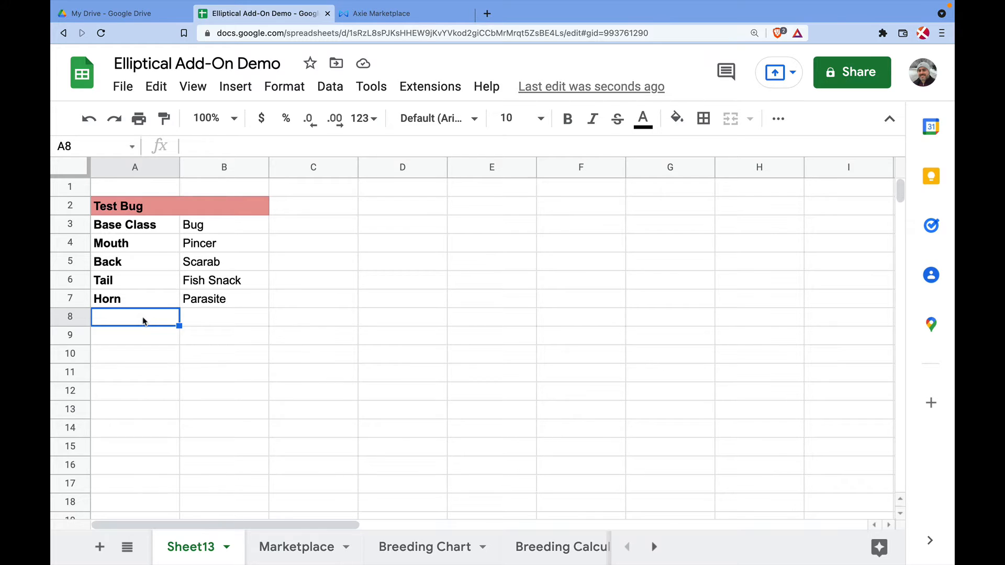
type("Floor p")
key("BackSpace")
type("P")
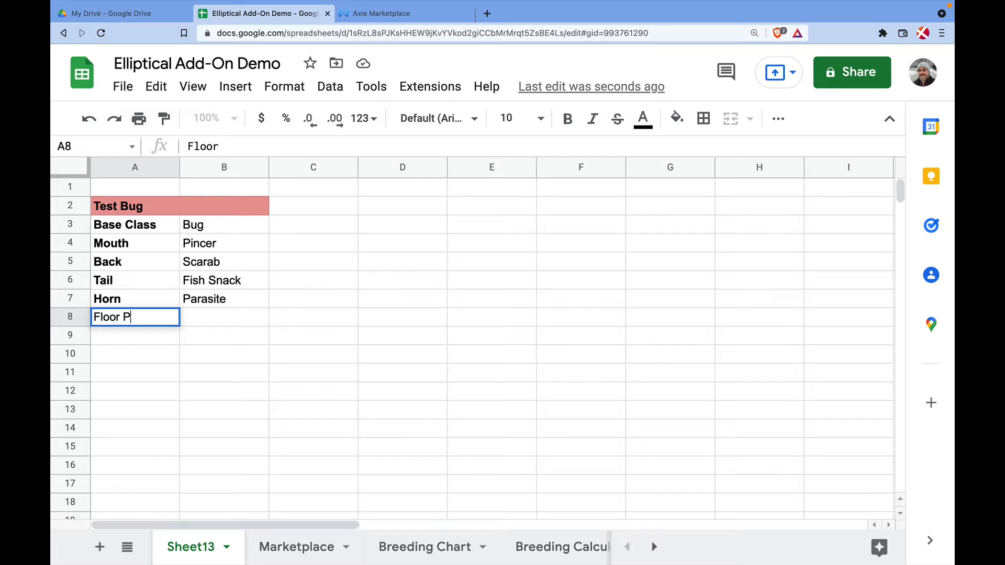
type("rice (EHT")
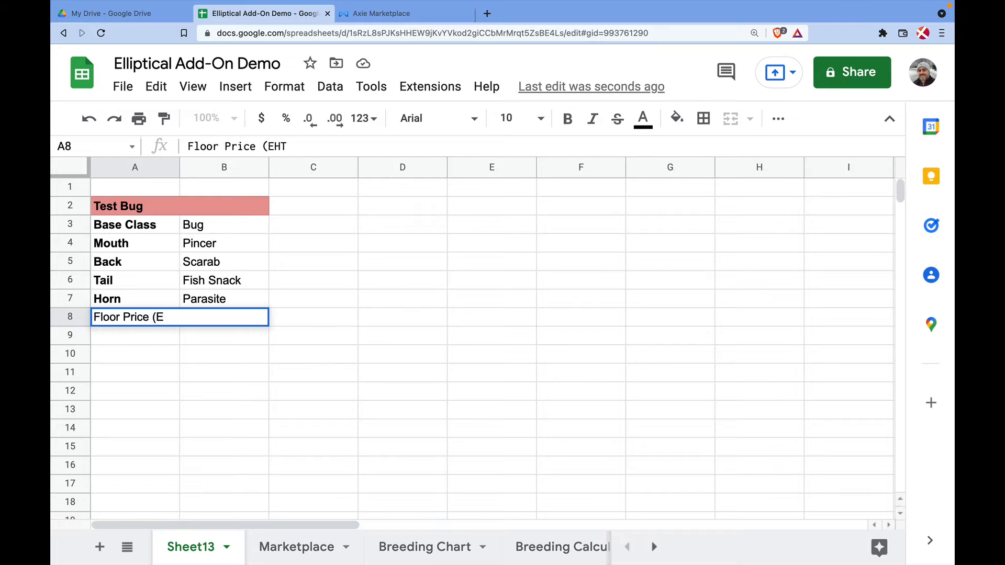
key("BackSpace")
key("BackSpace")
type("TH)")
key("Return")
Label cell A9 "Floor Price (USD)" and widen column A to fit the floor price labels
type("Floor Price ")
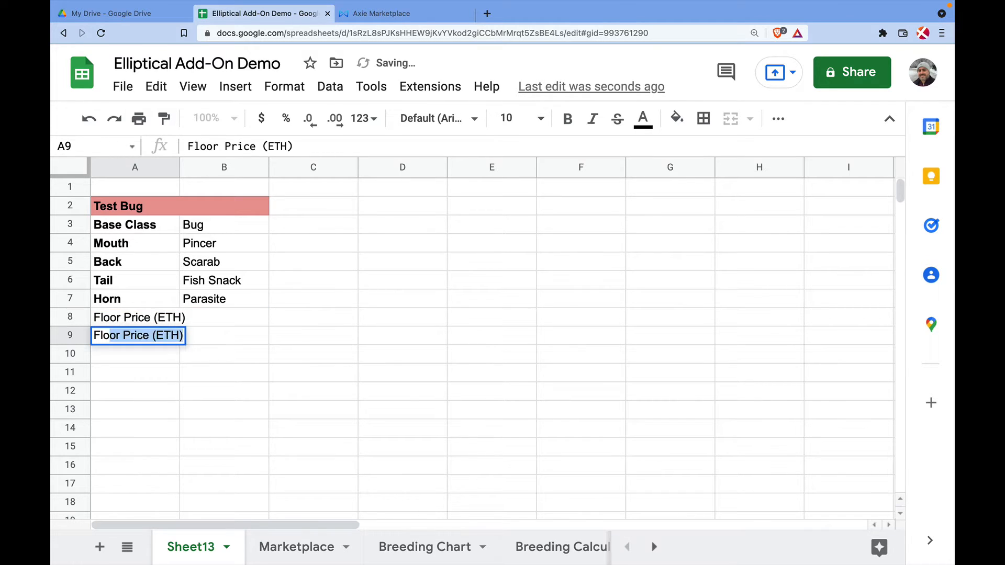
type("(SD")
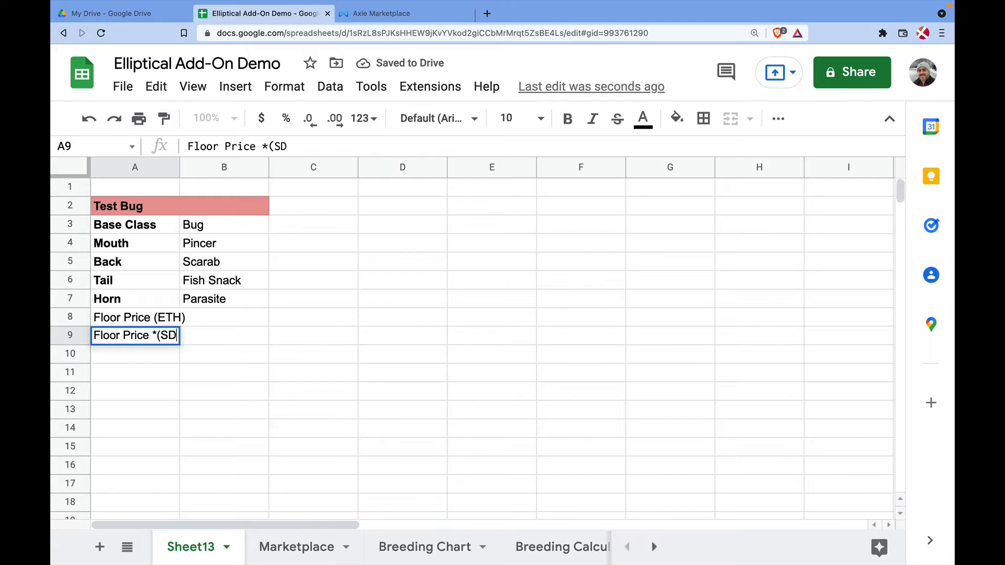
key("BackSpace")
key("BackSpace")
key("BackSpace")
type("(USD)")
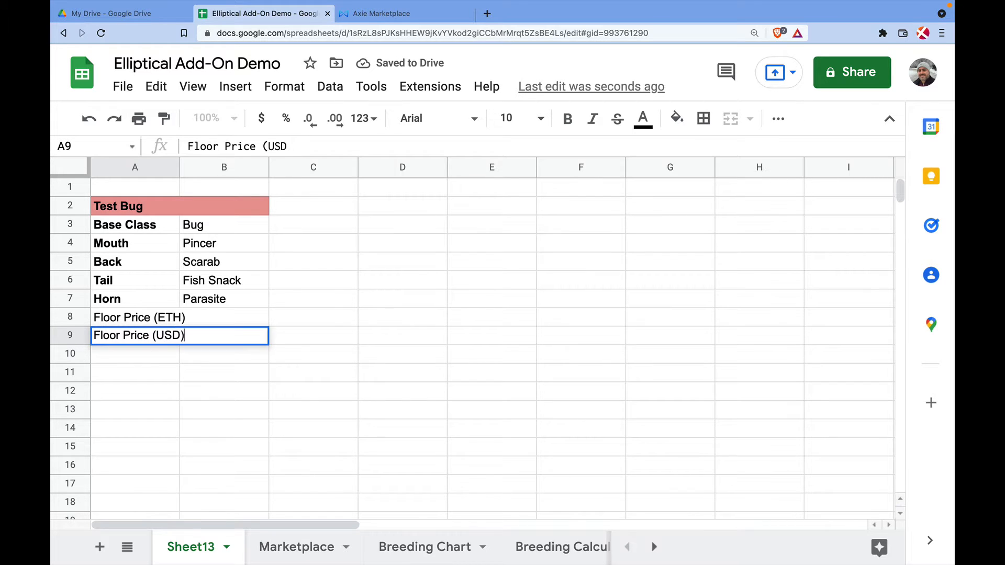
key("Return")
left_click_drag(180, 167, 196, 166)
Add outer borders around A2:B7 and around the floor price rows A8:B9
left_click_drag(159, 208, 256, 300)
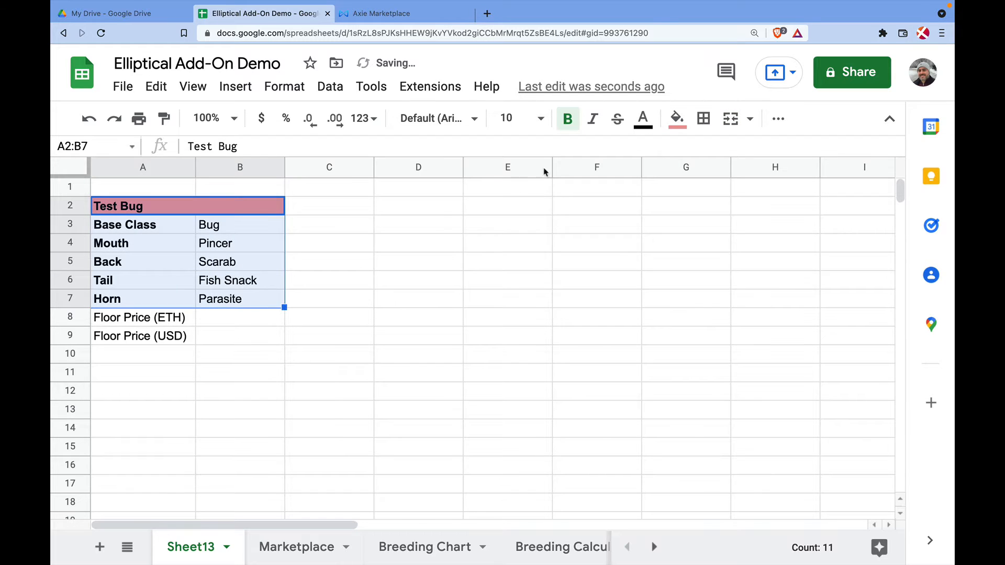
left_click(704, 119)
left_click(808, 151)
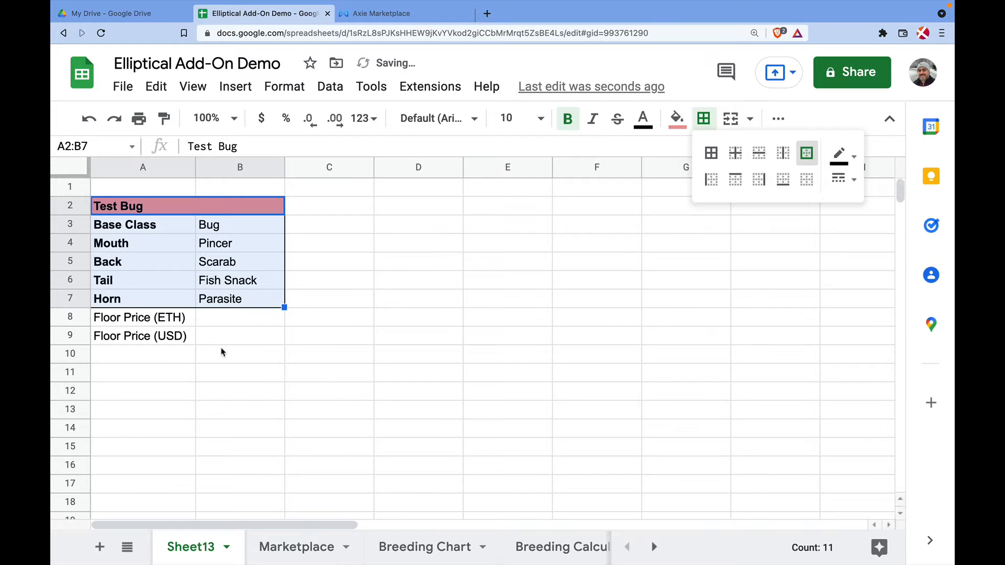
left_click_drag(180, 321, 247, 336)
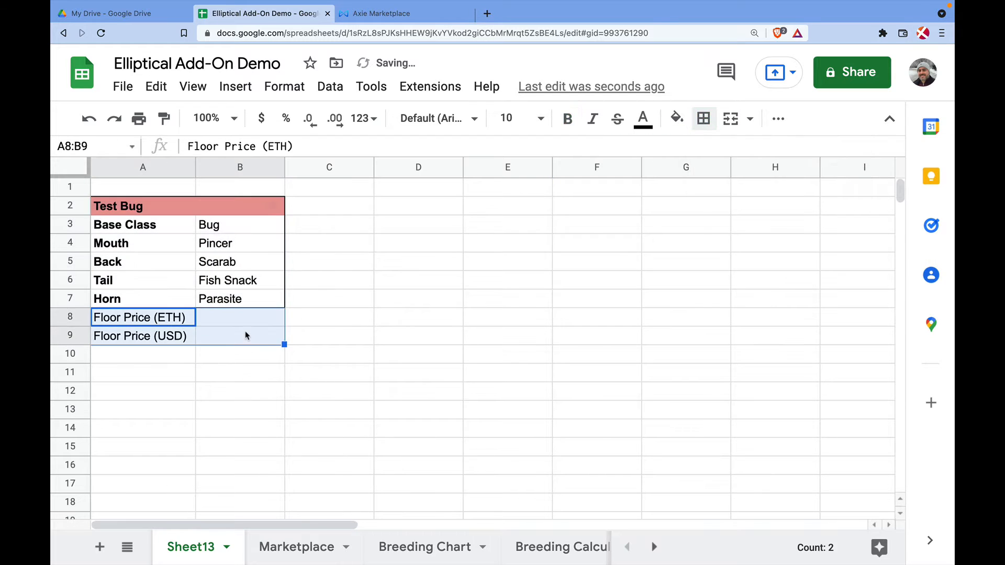
left_click(704, 120)
Make the two floor price labels in A8:A9 bold
left_click(179, 320)
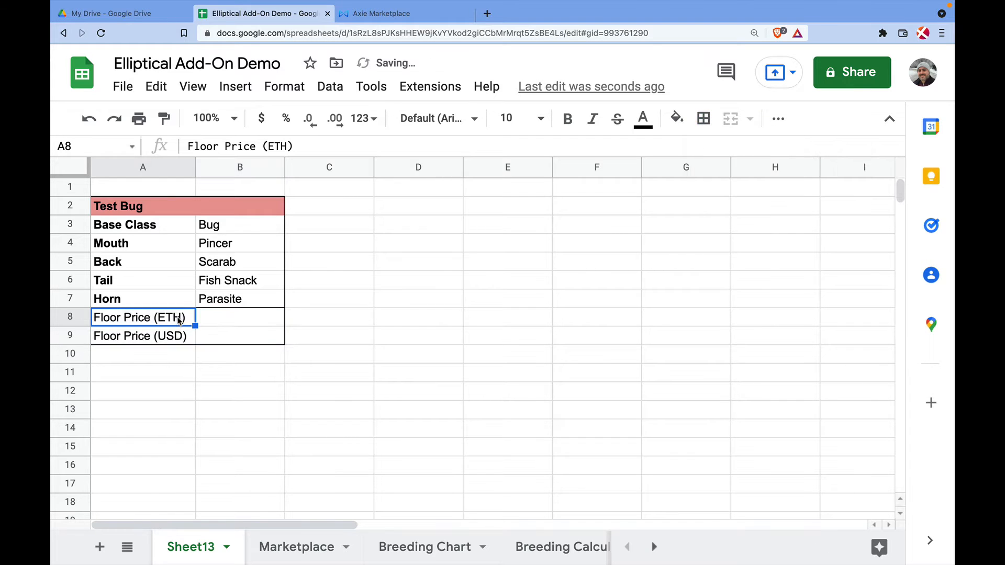
key("shift+Down")
key("super+b")
Begin an ELP_AXIE_FLOOR_PRICE formula in B8, leaving it open for its arguments
key("Right")
key("Up")
key("Down")
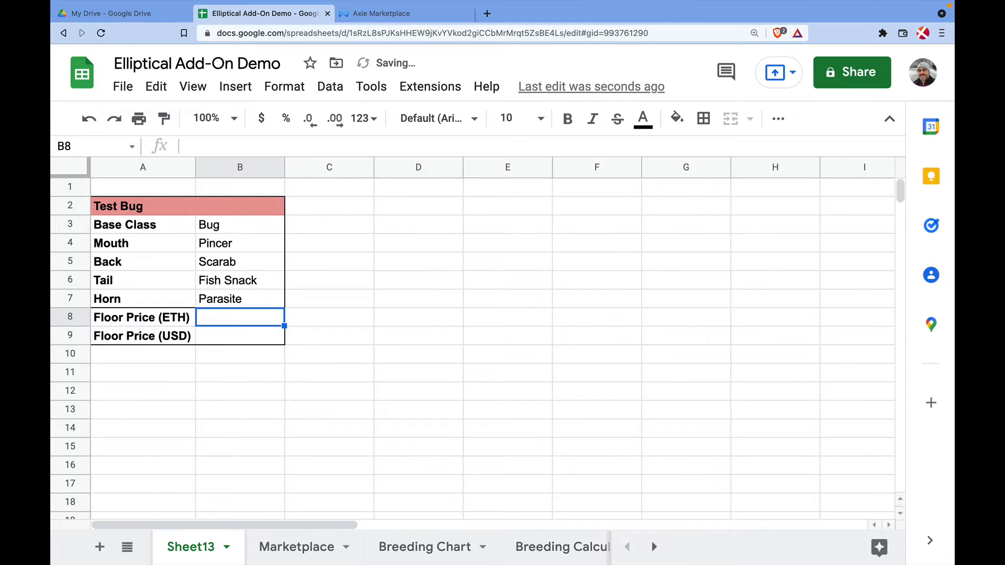
type("=ELP")
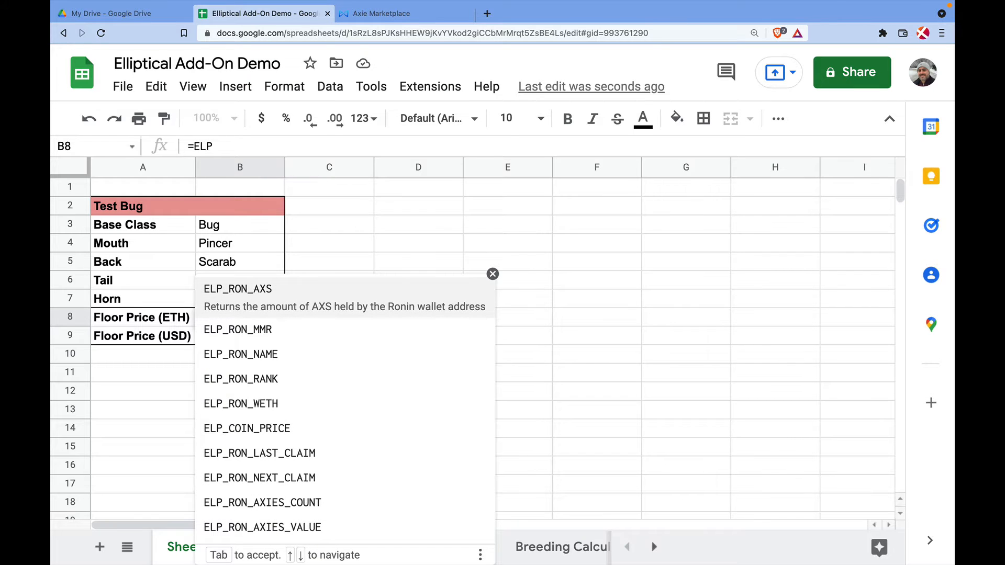
type("_")
type("FI")
key("BackSpace")
key("BackSpace")
type("AXIE_FLOOR_PRICE(")
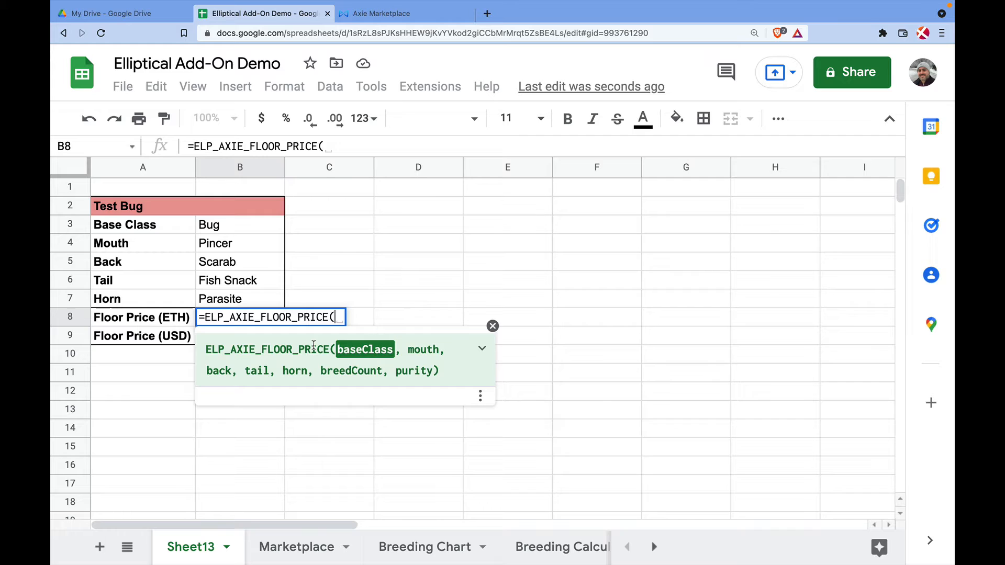
Supply B3, B4, B5, B6 and B7 as the formula's baseClass, mouth, back, tail and horn arguments
left_click(314, 345)
left_click(244, 228)
type(",")
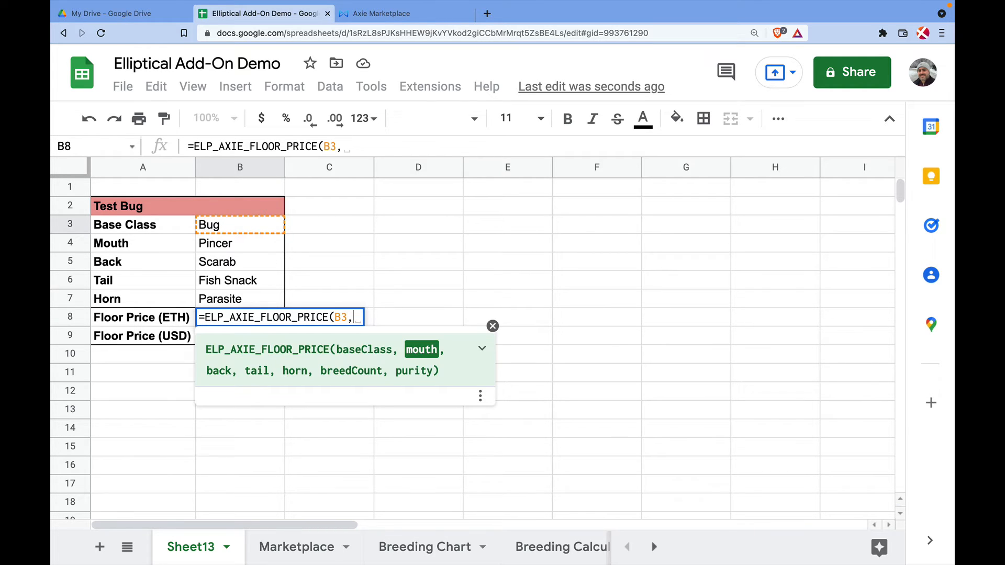
left_click(229, 245)
type(",")
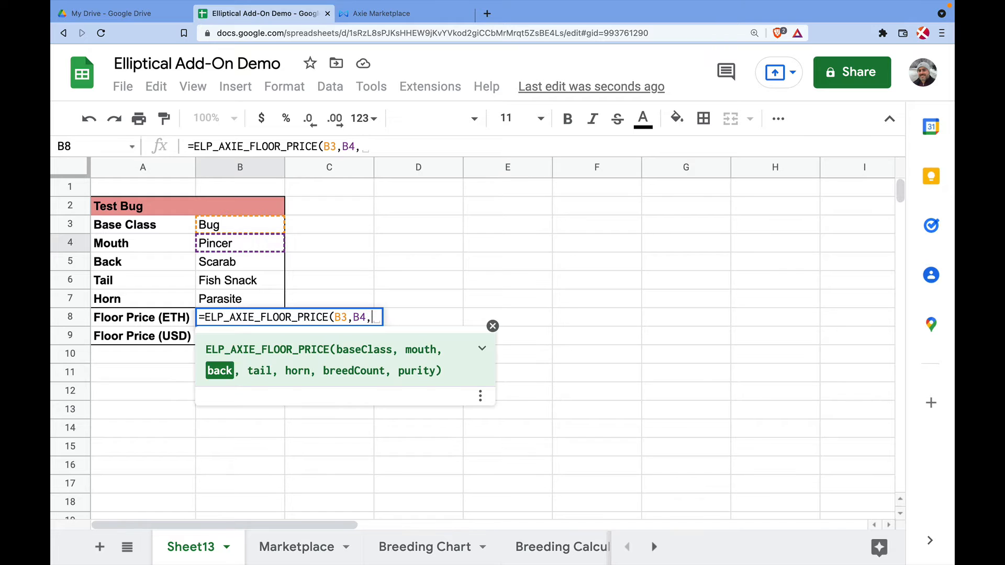
left_click(225, 265)
type(",")
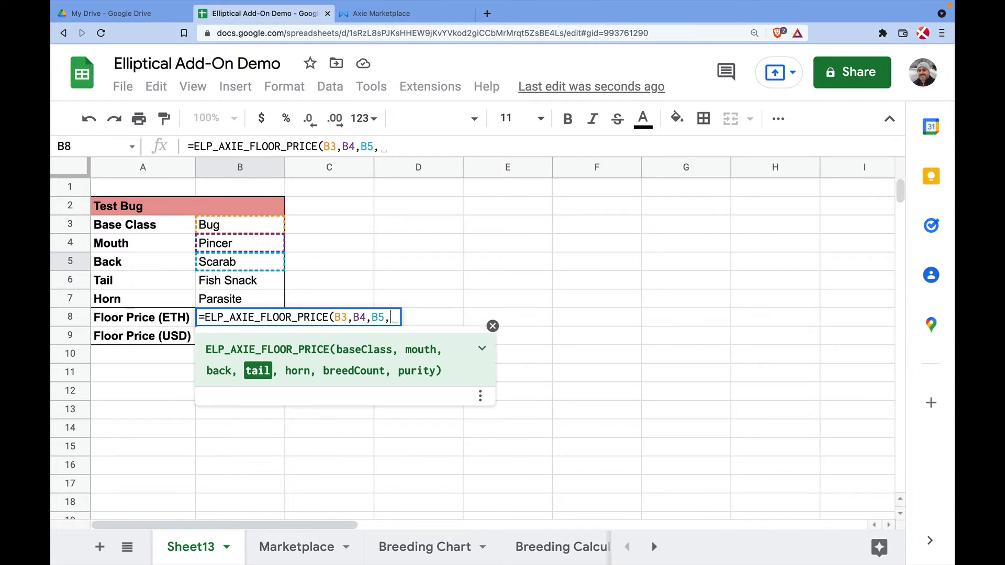
left_click(228, 283)
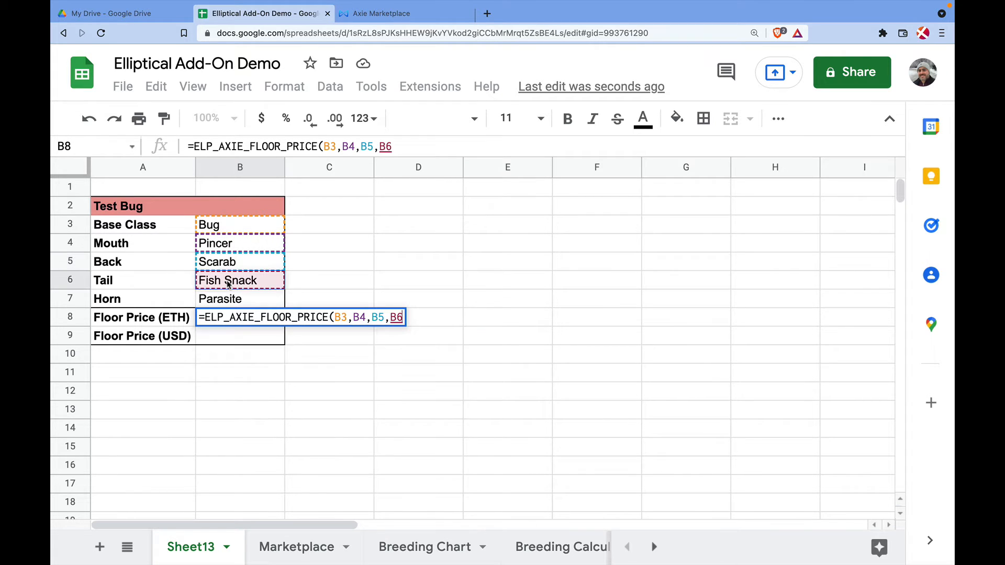
type(",")
left_click(229, 301)
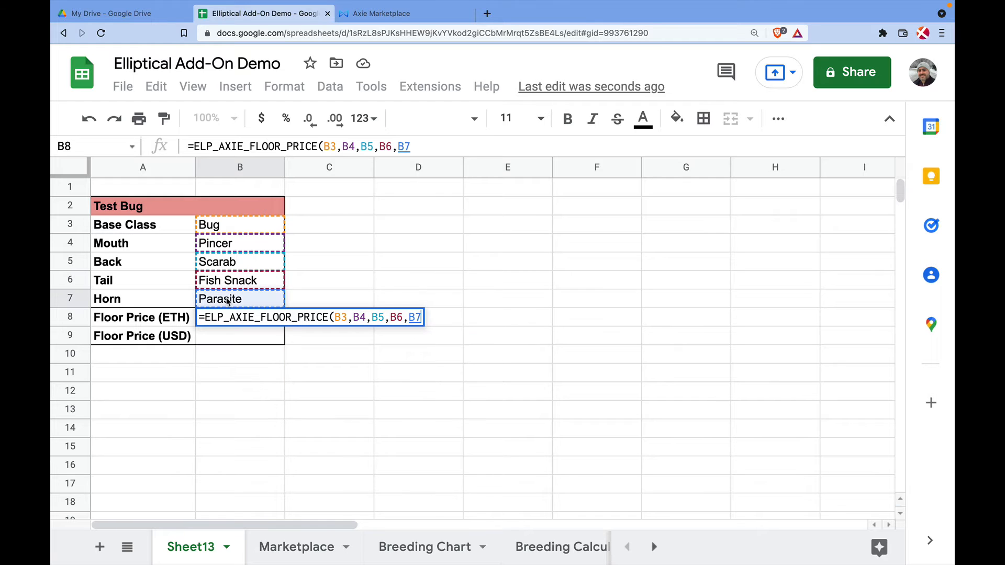
type(",")
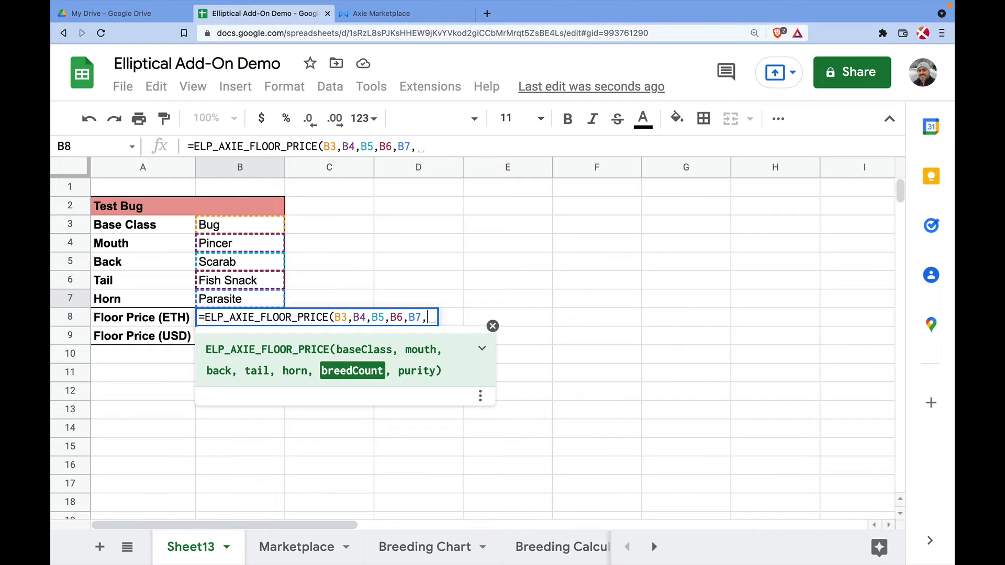
Complete the floor price formula in B8 with breedCount "*" and purity 6
type("\"*")
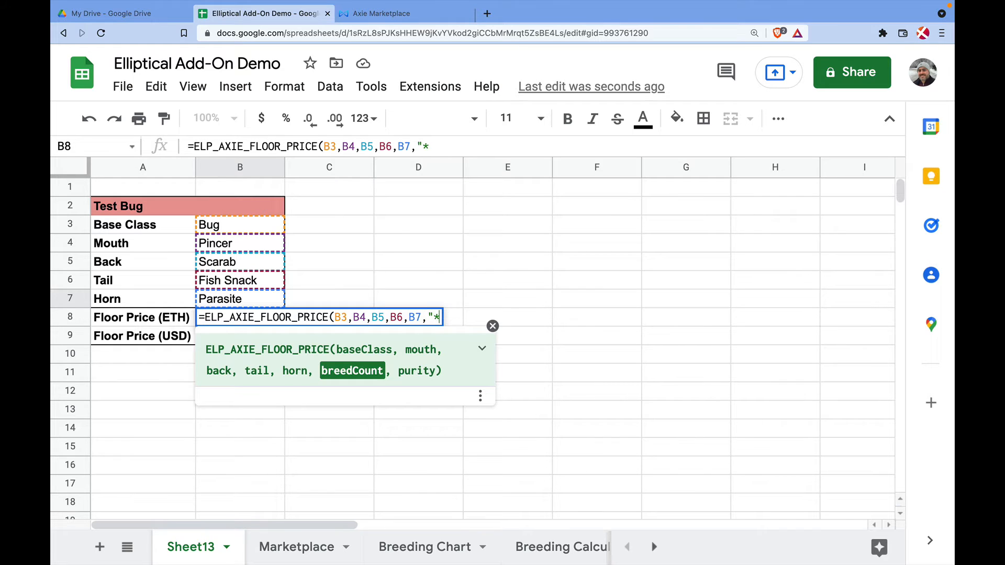
type("\",")
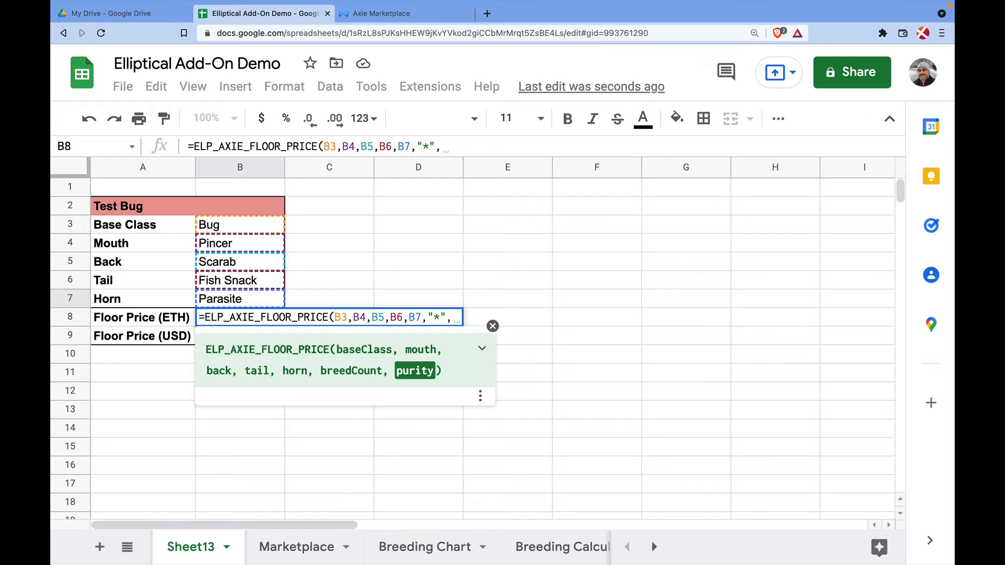
type("6")
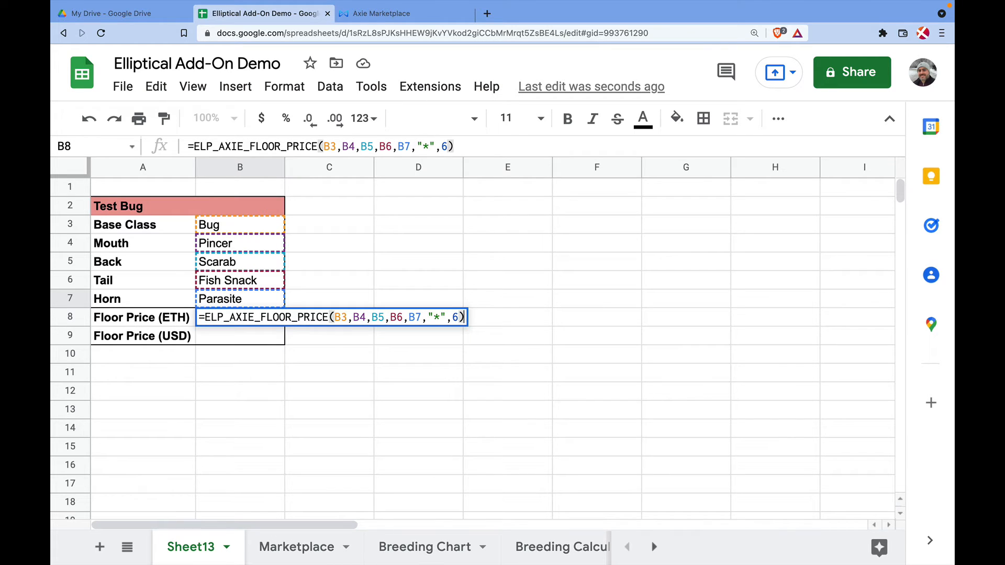
key("Return")
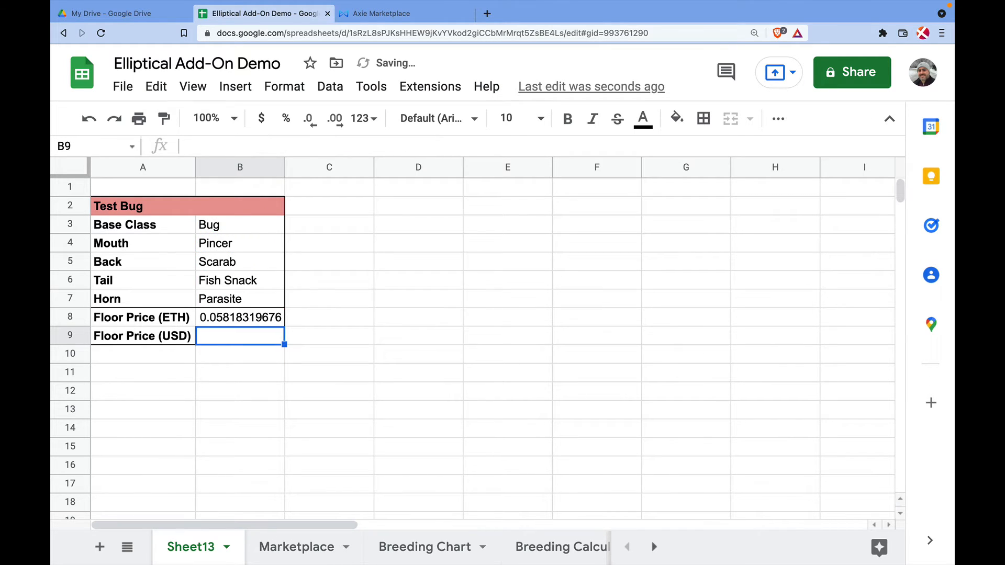
Reduce the ETH floor price in B8 to three decimal places
left_click(244, 321)
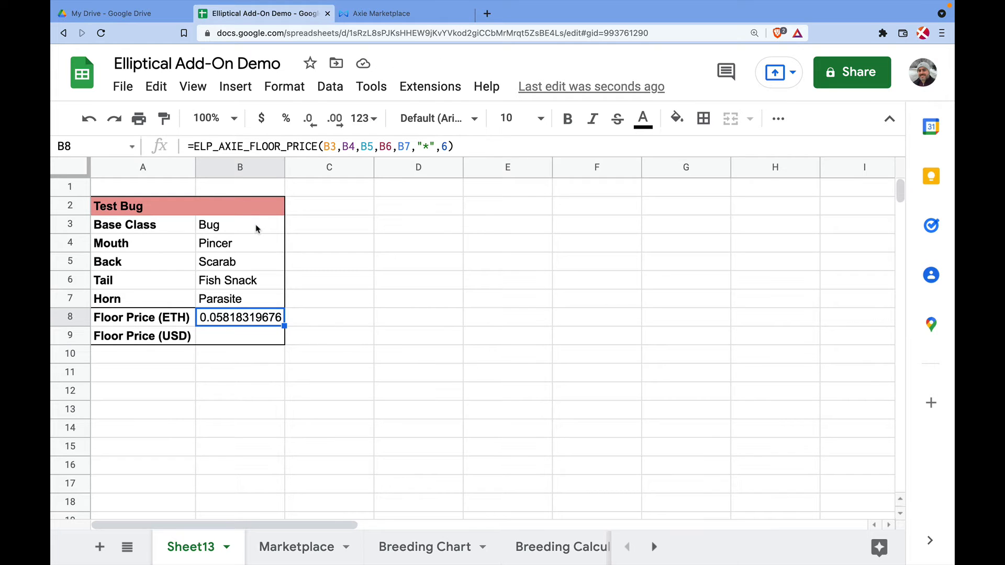
left_click(311, 120)
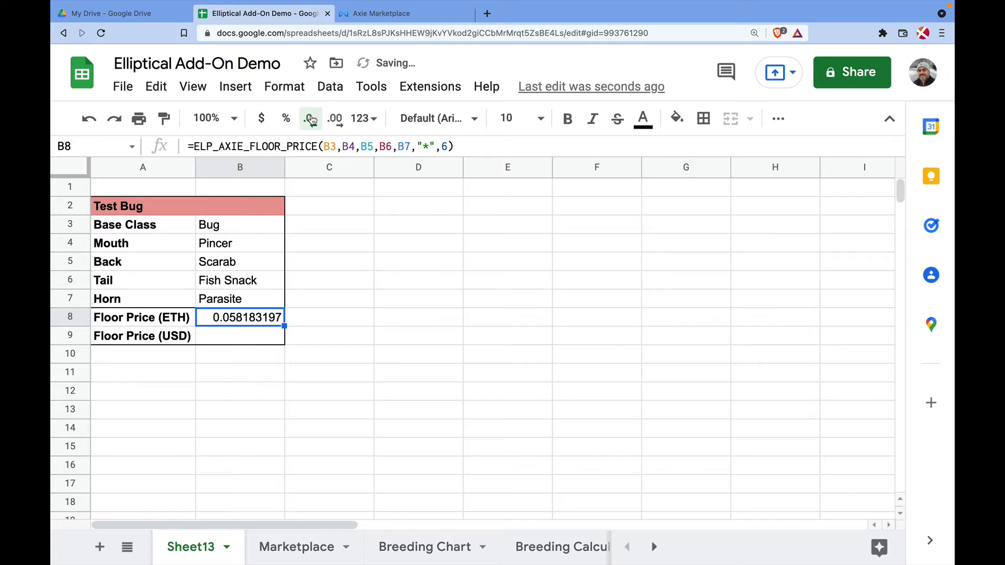
left_click(311, 119)
left_click(311, 119)
left_click(310, 120)
left_click(311, 119)
left_click(310, 119)
left_click(310, 120)
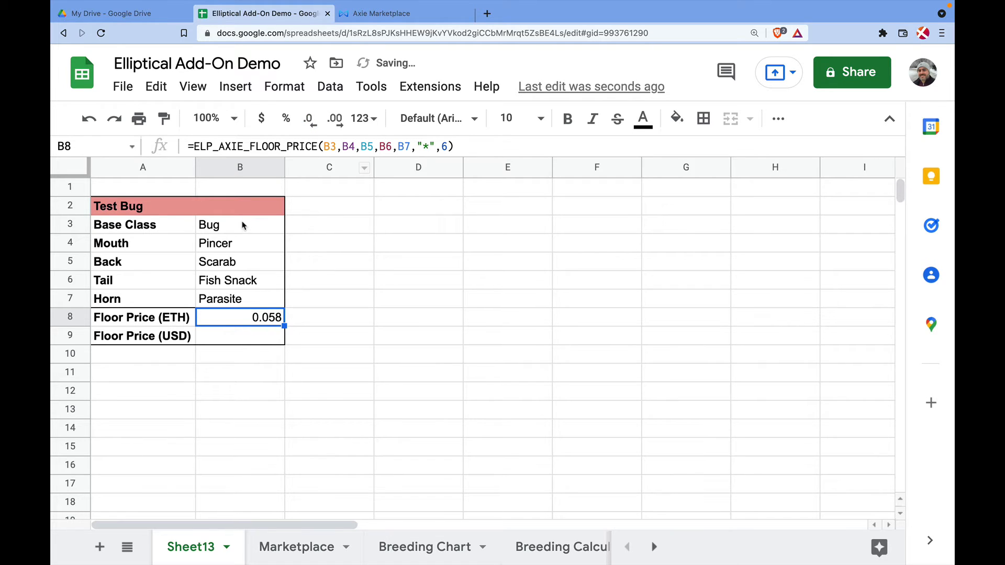
Right-align the values in B3:B9
left_click_drag(245, 226, 244, 245)
left_click_drag(244, 375, 244, 337)
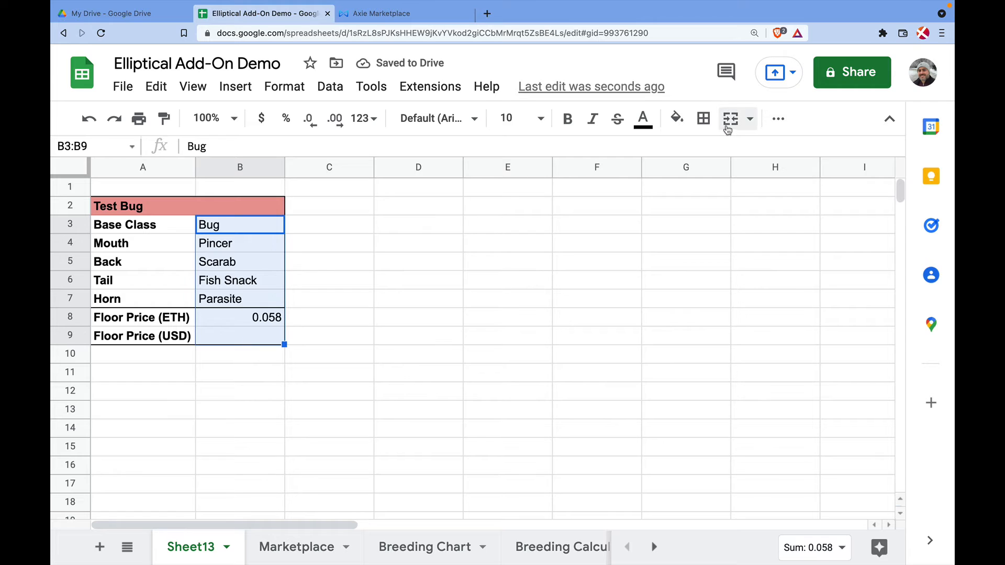
left_click(778, 119)
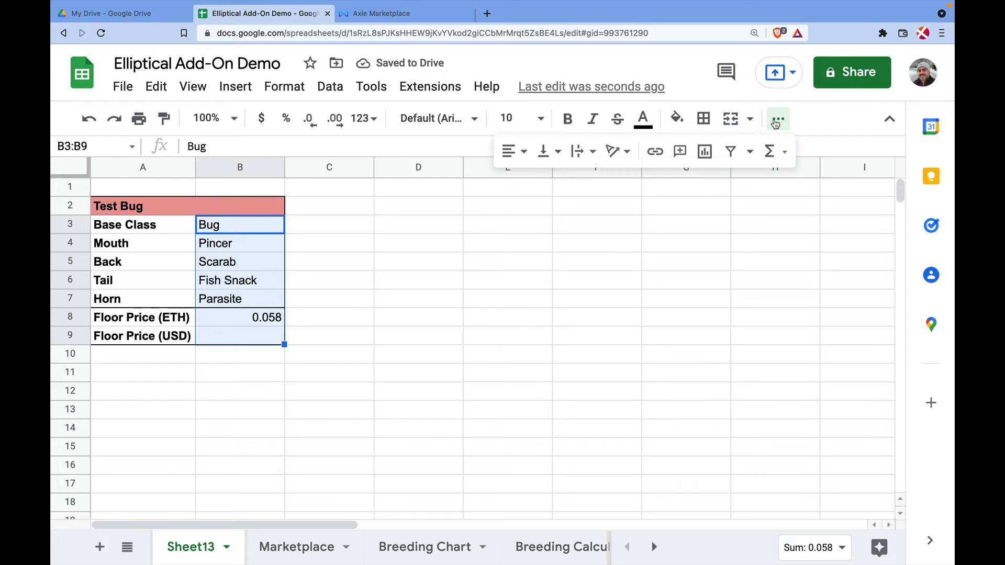
left_click(518, 152)
left_click(552, 181)
Look at the ETH price and its coin price formula in C4 of the Rates sheet
left_click(262, 336)
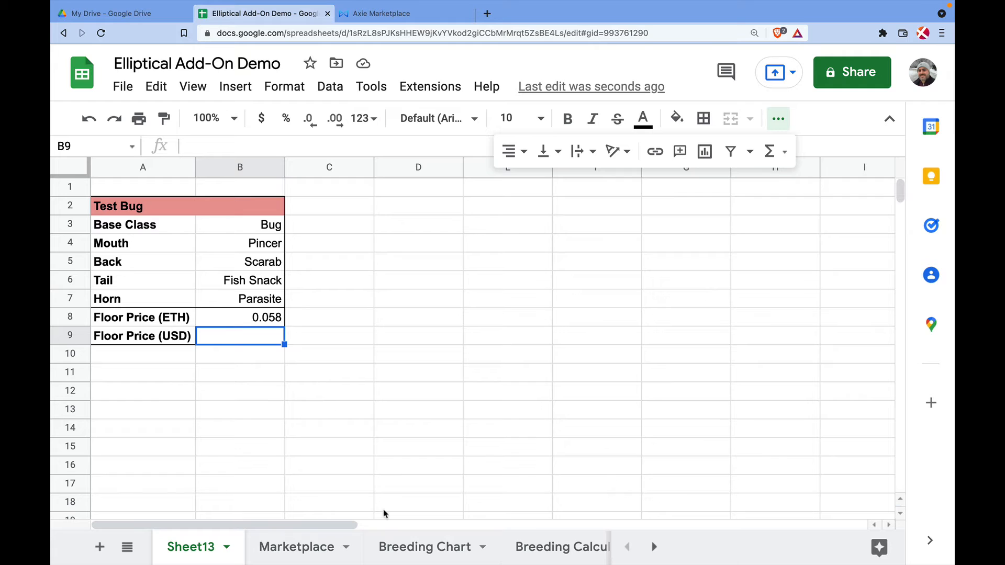
scroll(414, 549, "right", 5)
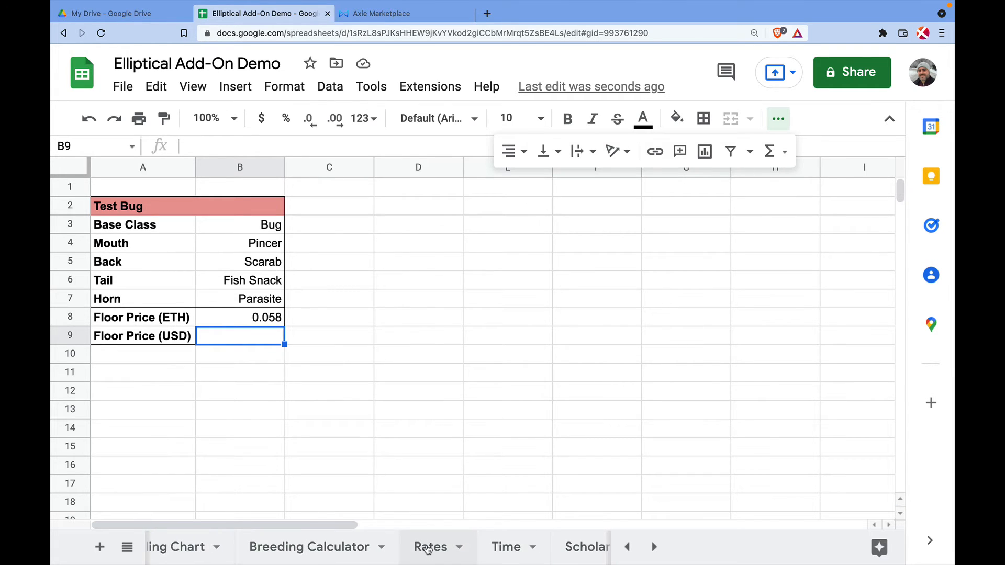
left_click(427, 548)
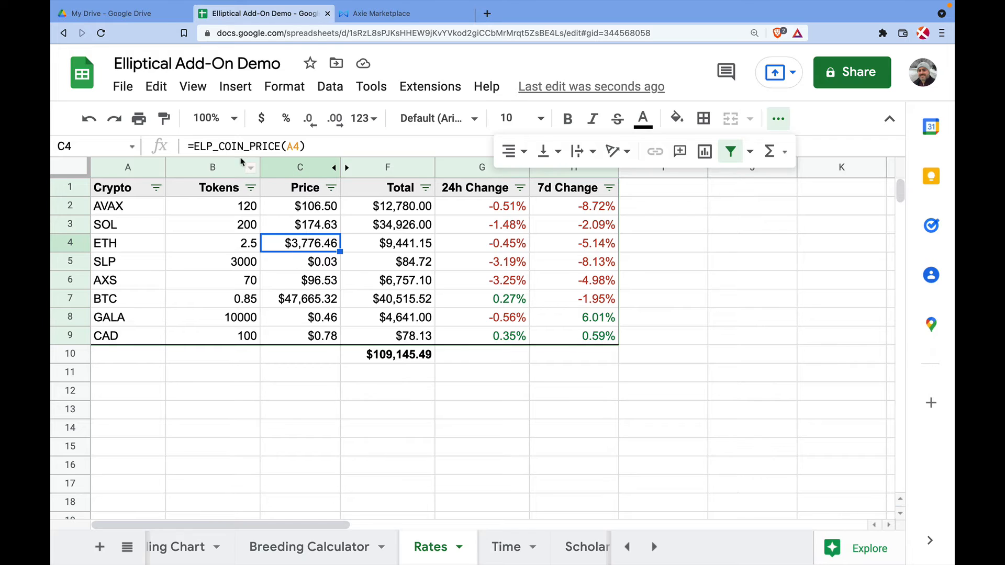
left_click(778, 119)
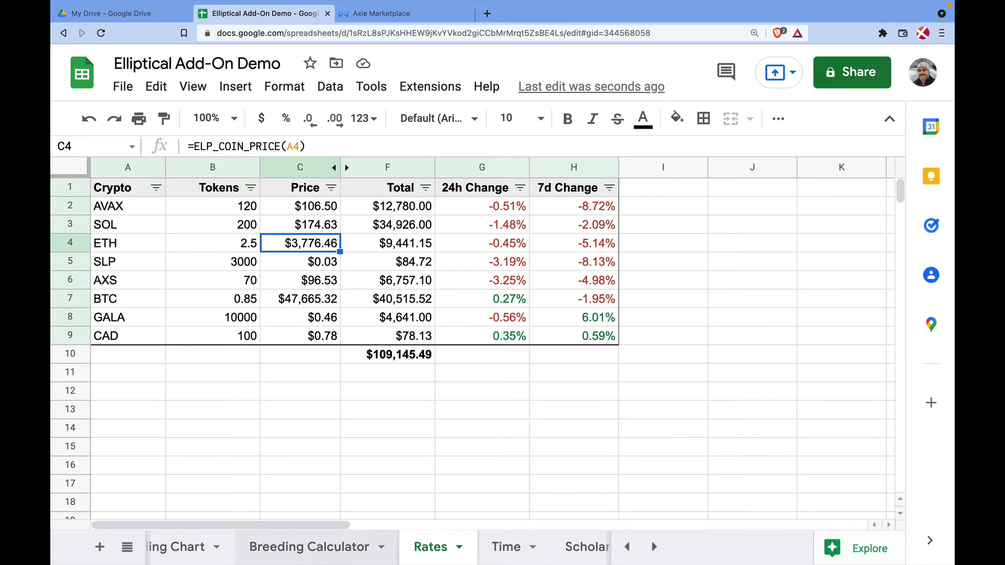
scroll(278, 548, "left", 3)
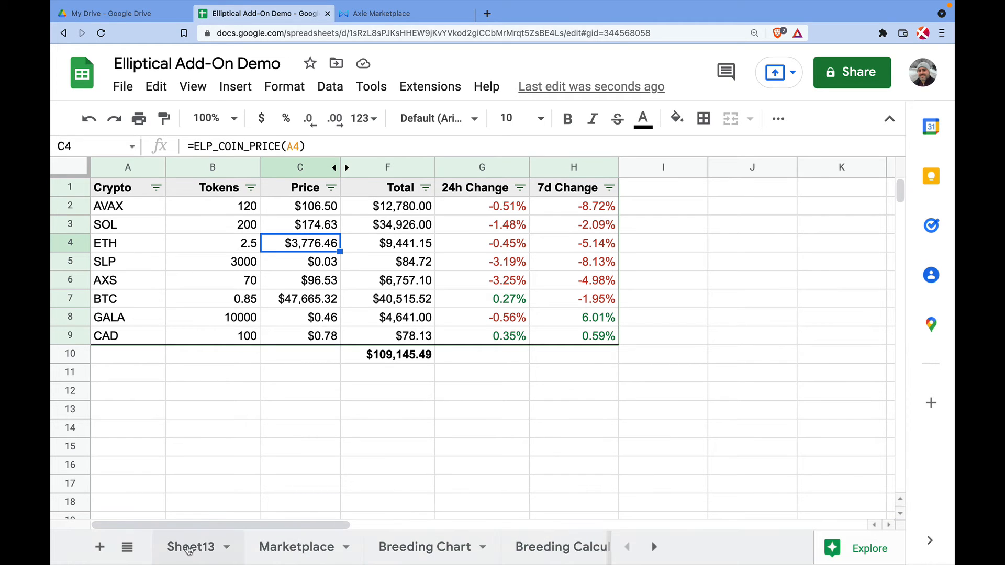
Calculate the USD floor price in B9 of Sheet13 by multiplying B8 by the ETH price in Rates!C4
left_click(188, 548)
left_click(257, 320)
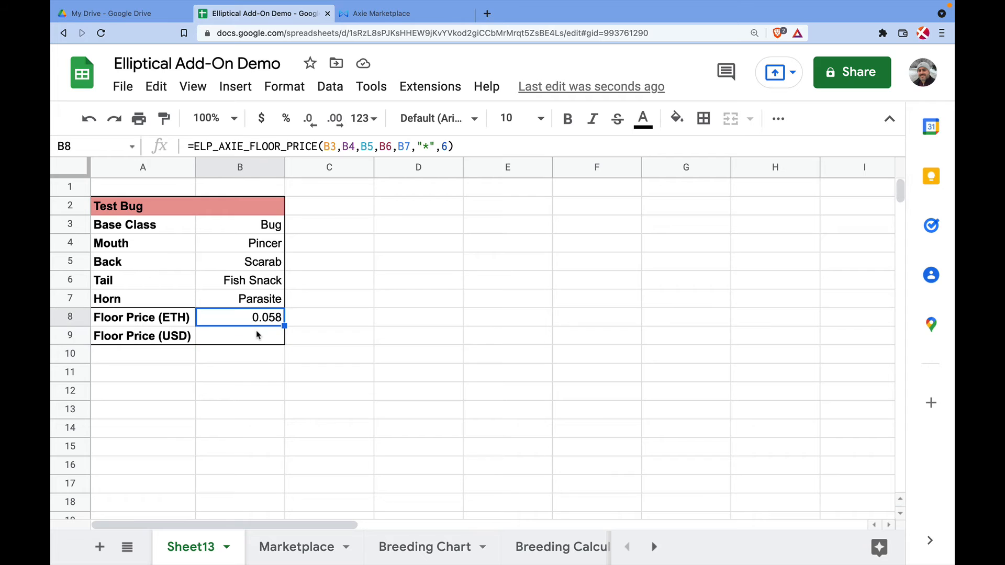
left_click(259, 337)
type("=")
left_click(264, 320)
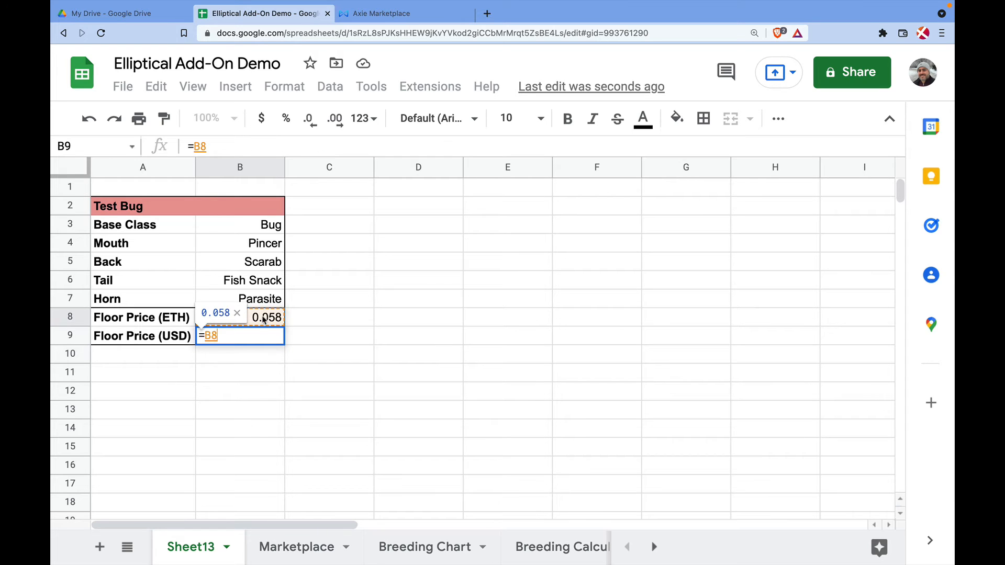
type("*")
scroll(485, 558, "down", 2)
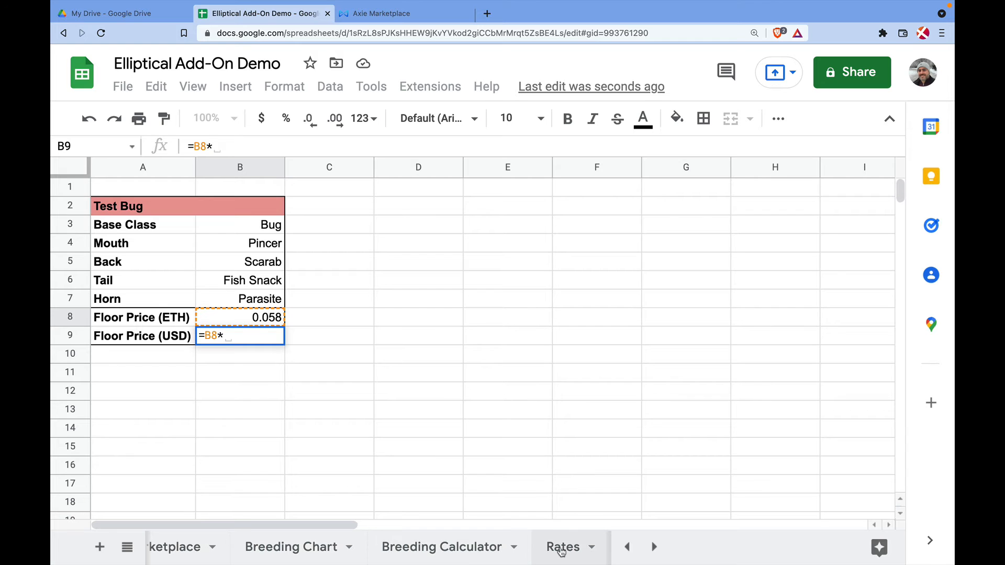
left_click(562, 548)
left_click(315, 250)
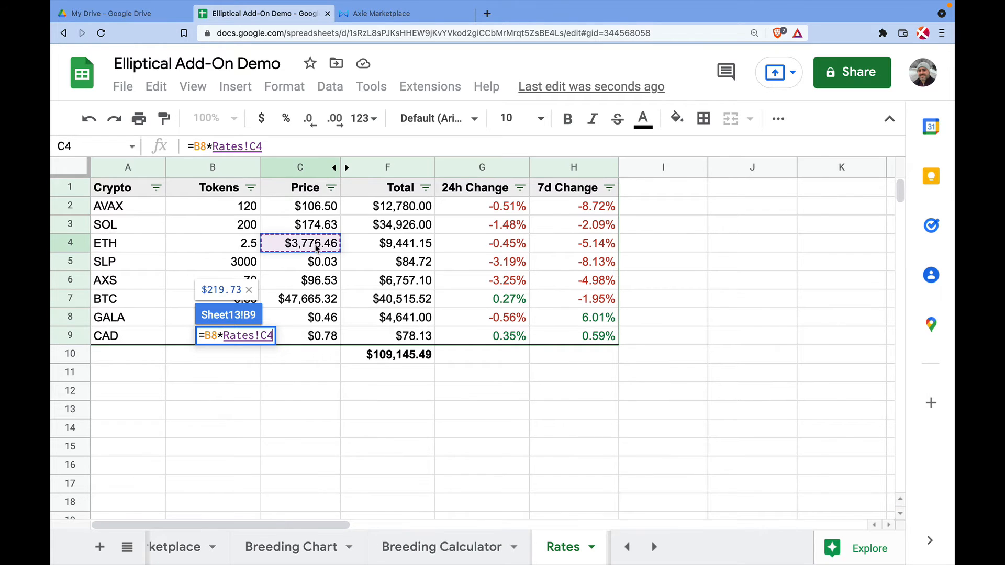
key("Return")
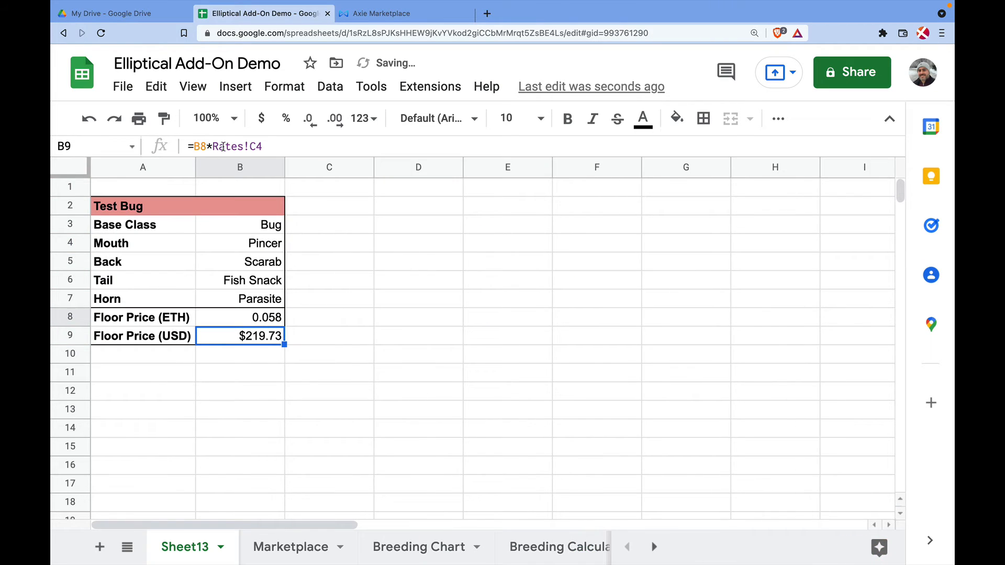
Make the Rates reference in the B9 formula absolute, as Rates!$C$4
left_click(225, 146)
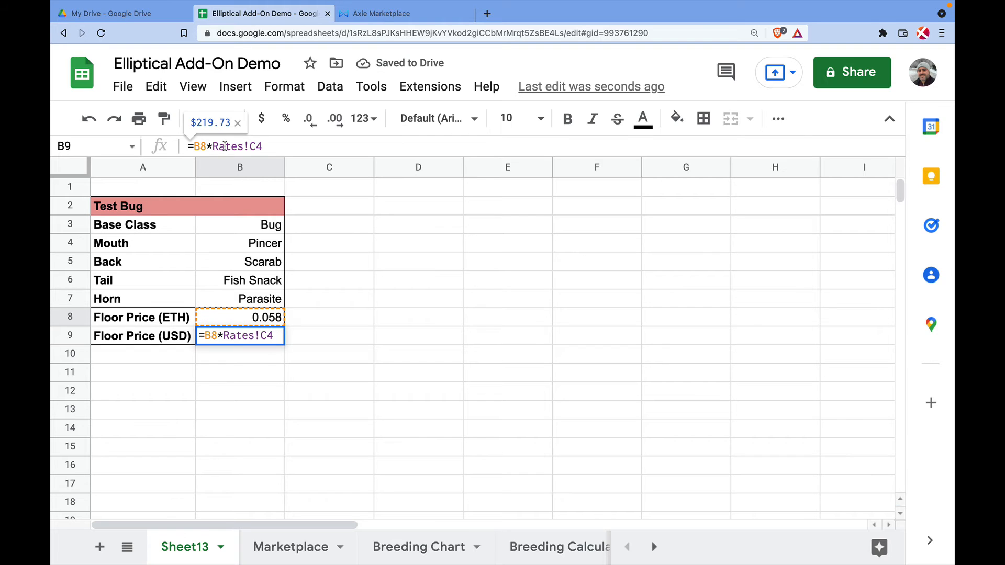
key("F4")
key("Return")
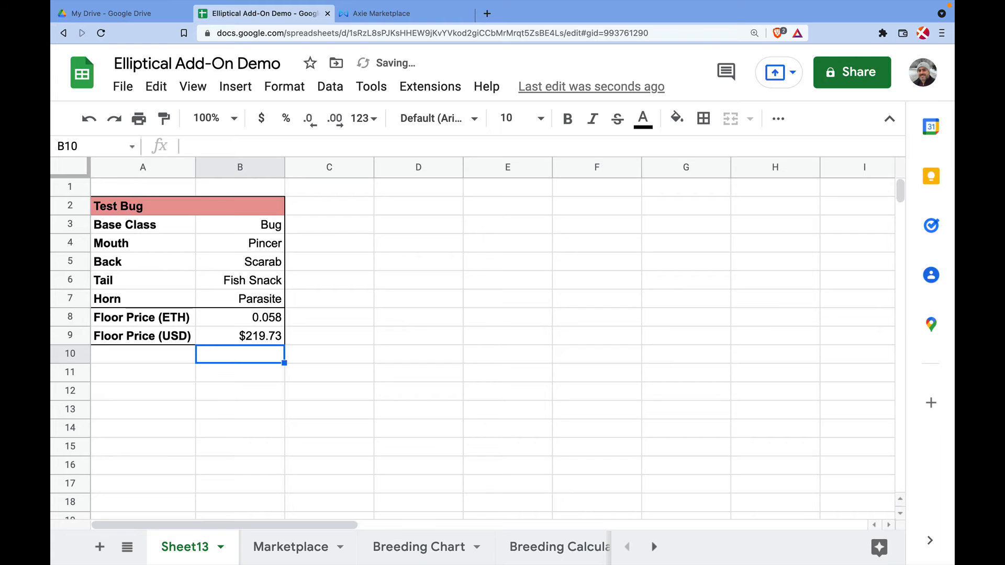
left_click(255, 339)
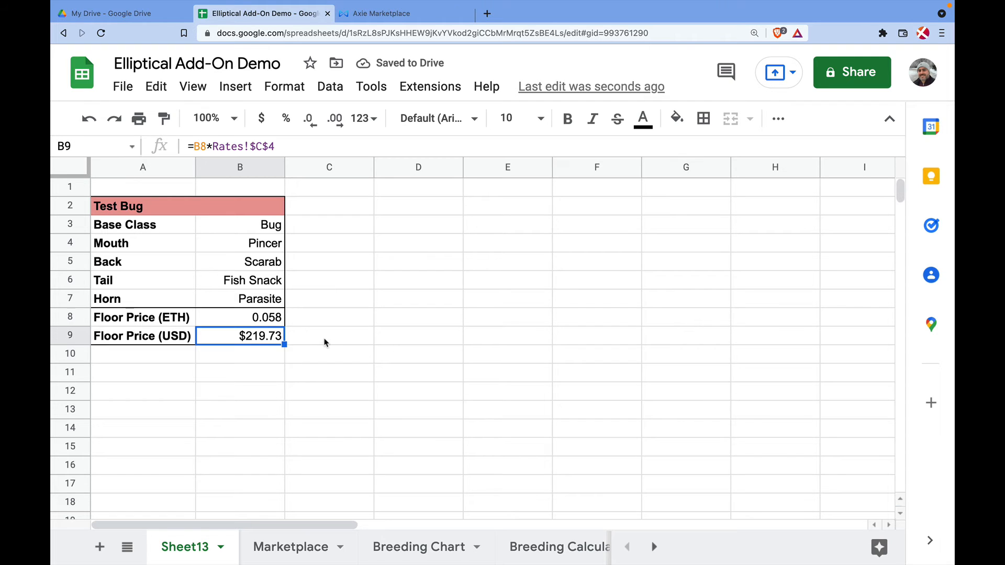
left_click(324, 342)
left_click(258, 337)
Switch to the Axie Marketplace and widen the breed count filter to 0–7 for the Bug listings
left_click(398, 16)
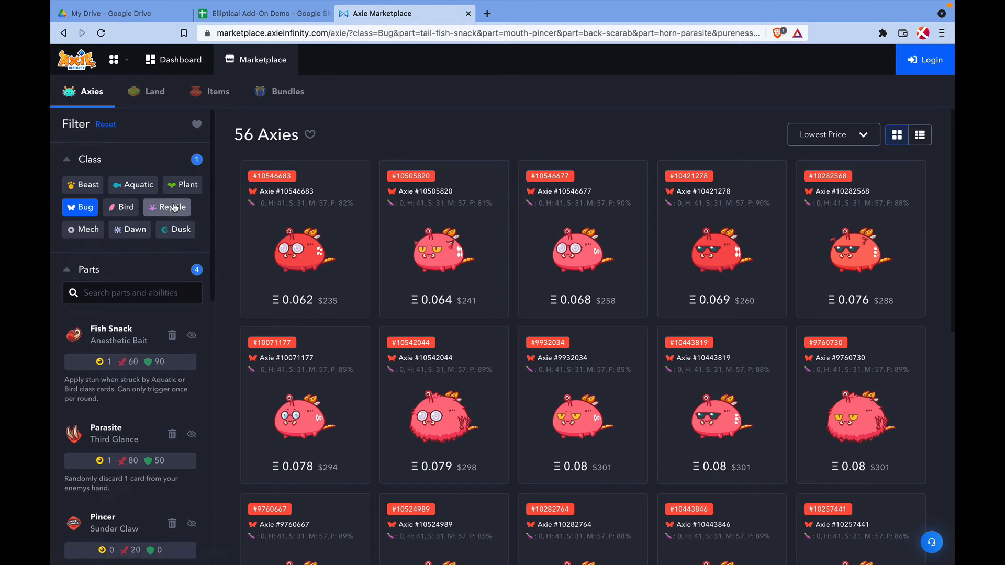
scroll(173, 209, "down", 1)
scroll(175, 208, "up", 1)
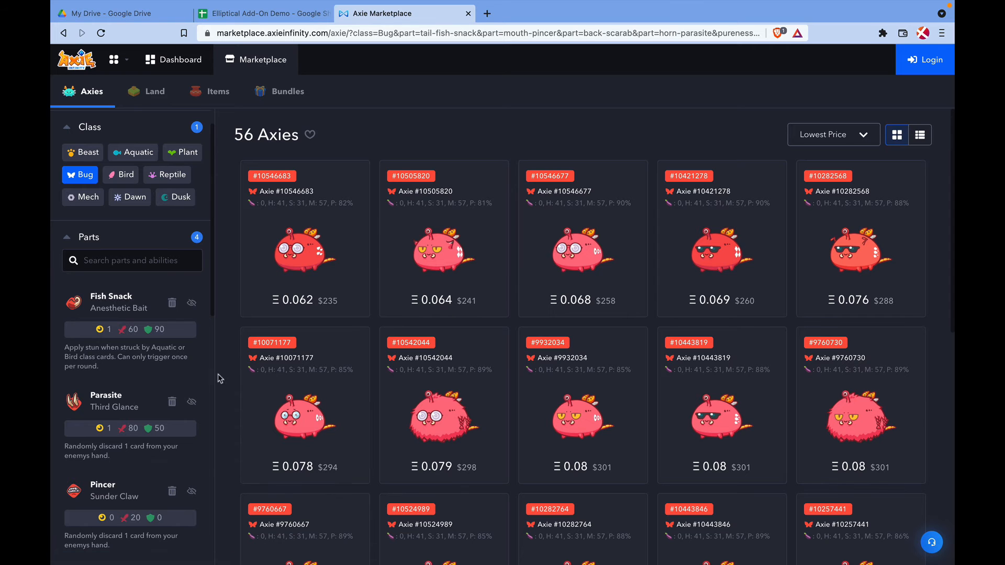
scroll(142, 321, "down", 10)
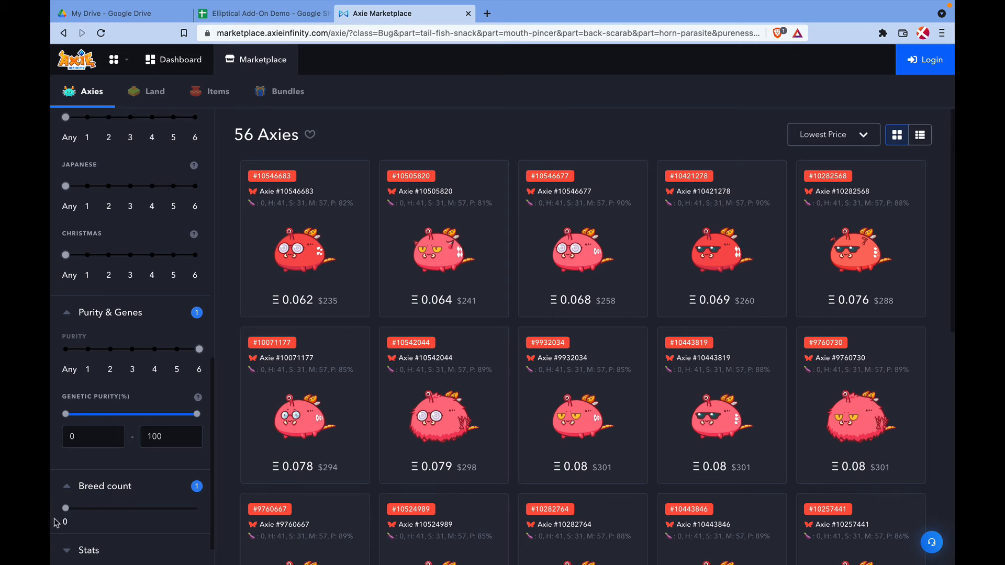
left_click_drag(66, 509, 195, 512)
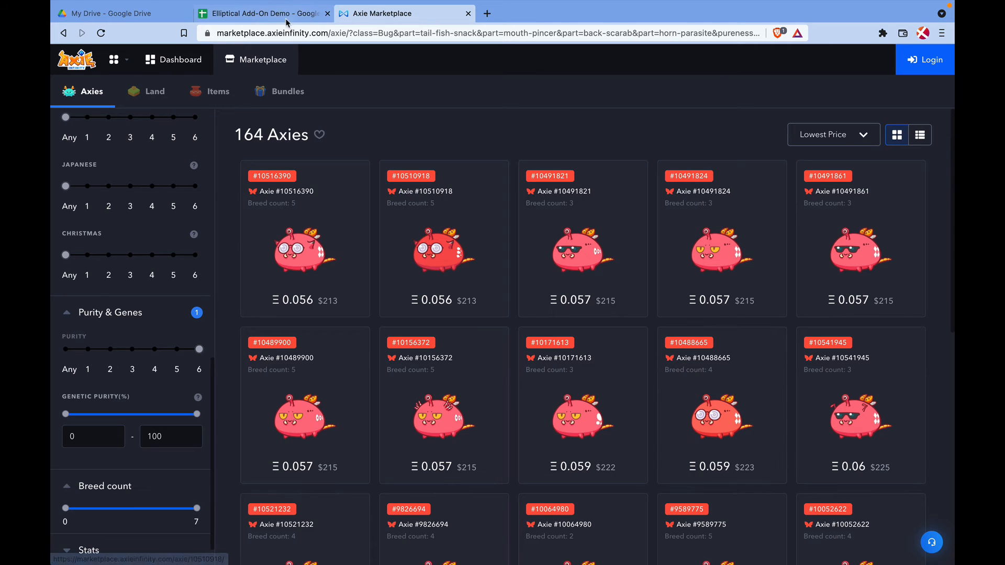
Compare the sheet's Bug floor price with the cheapest listings on the Axie Marketplace
left_click(265, 14)
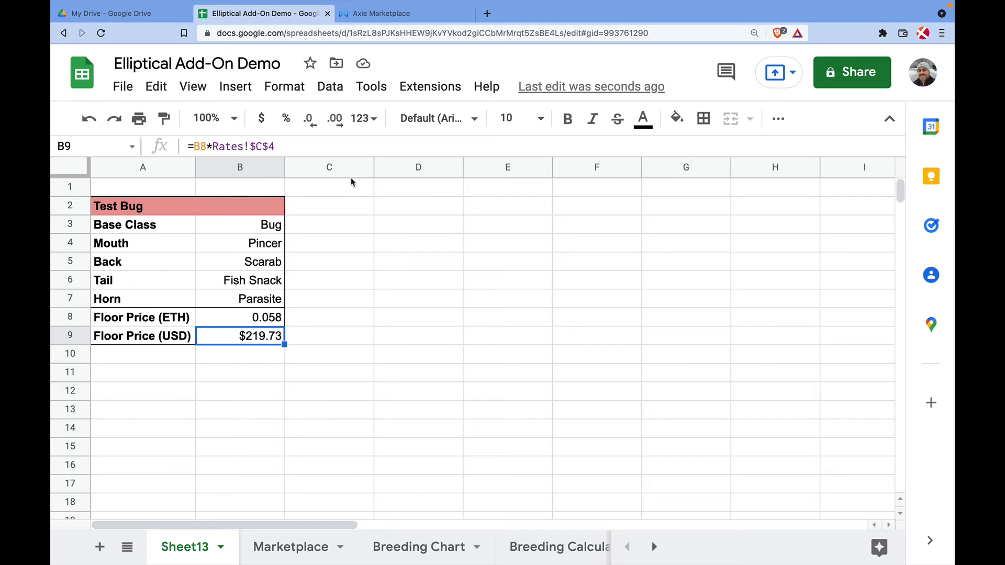
left_click(400, 14)
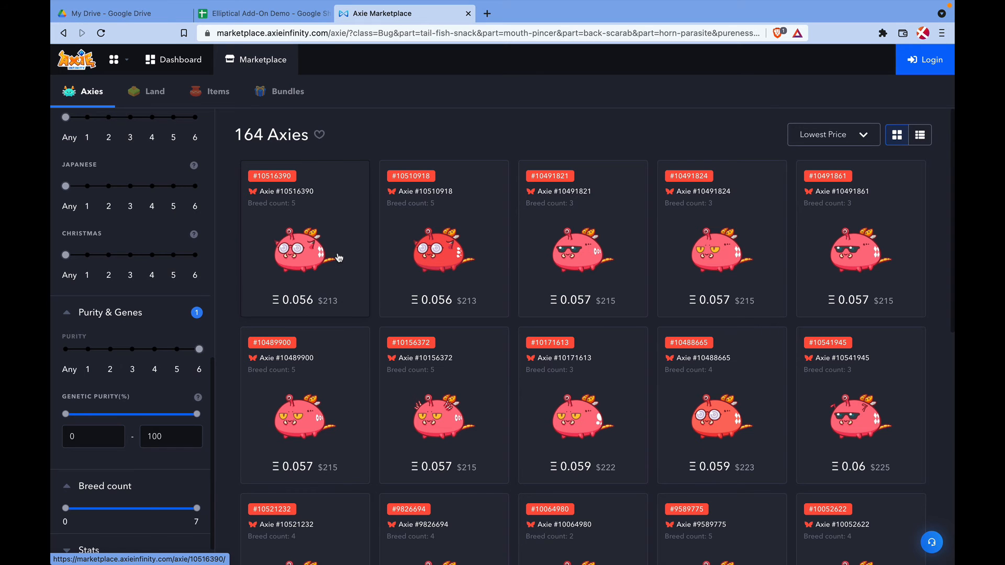
left_click(273, 24)
Copy the whole Test Bug table in A2:B9 and paste the duplicate starting at A11
left_click(145, 210)
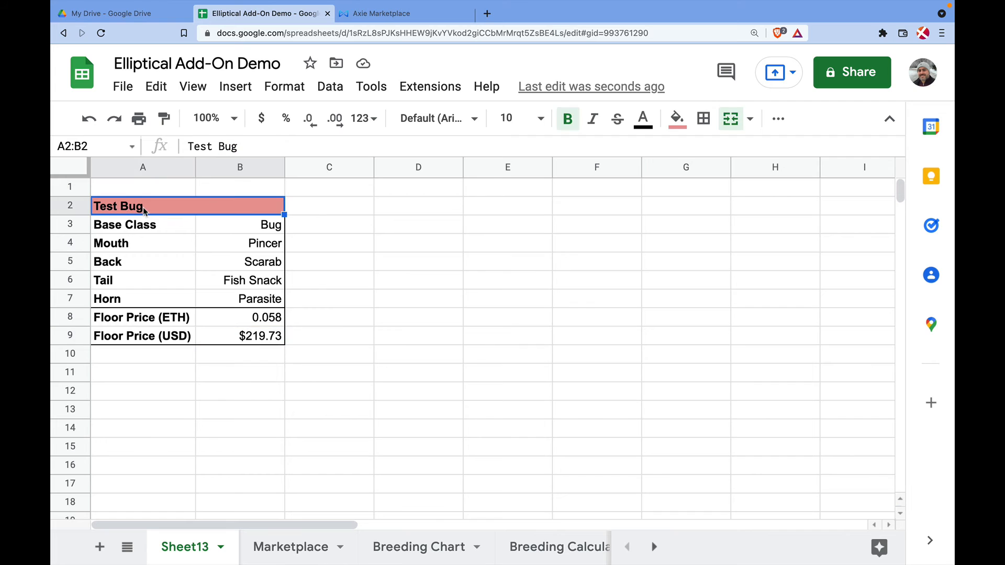
key("shift+Down")
key("shift+Down")
key("shift+Down")
key("shift+Down")
key("shift+Down")
key("shift+Down")
key("shift+Down")
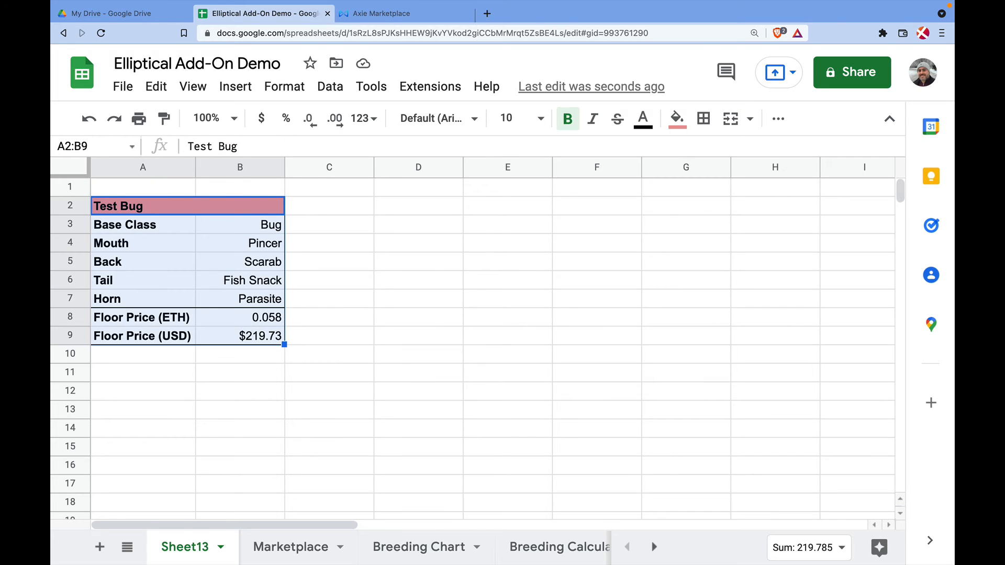
key("super+c")
key("Down")
key("Down")
key("Down")
key("Down")
key("Down")
key("Down")
key("Down")
key("Down")
key("Down")
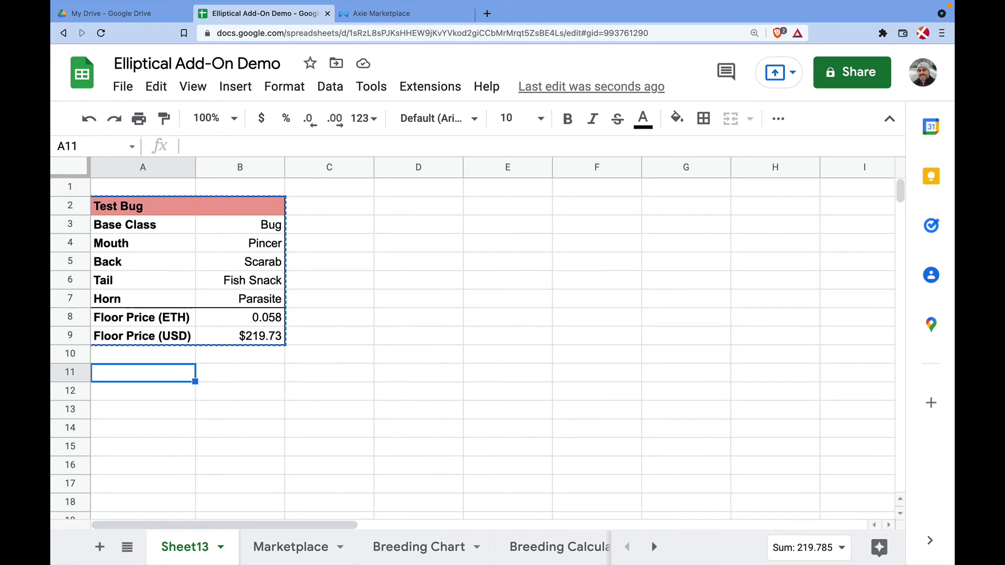
key("super+v")
Rename the header of the duplicated table in A11:B11 to "Aqua"
left_click(112, 377)
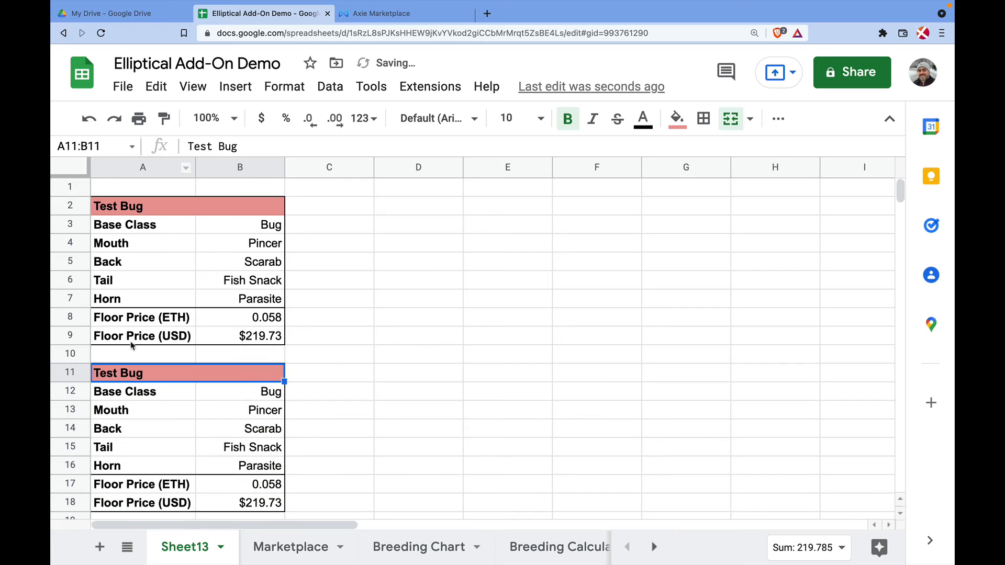
triple_click(246, 147)
type("Aq")
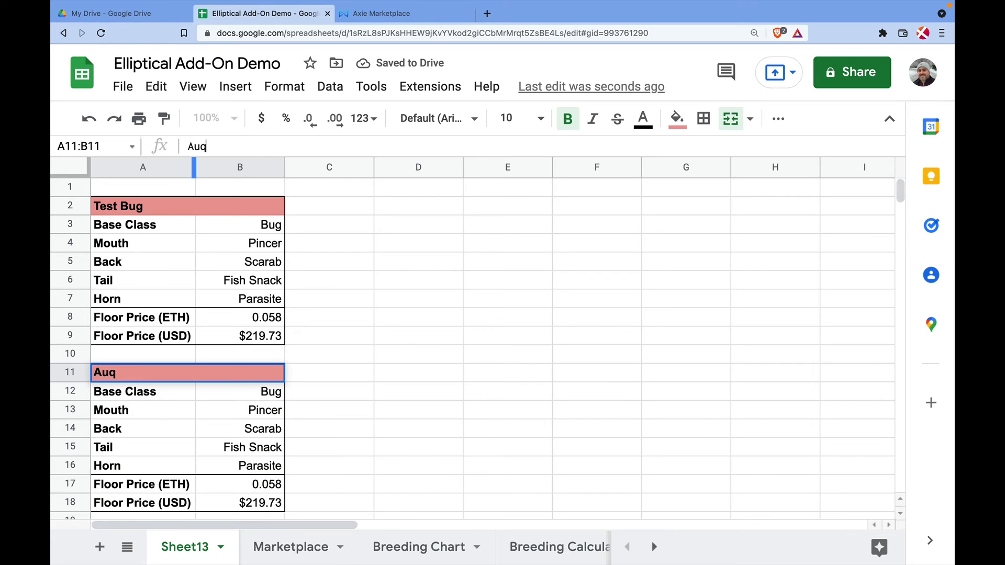
type("ua")
key("BackSpace")
key("BackSpace")
type("ua")
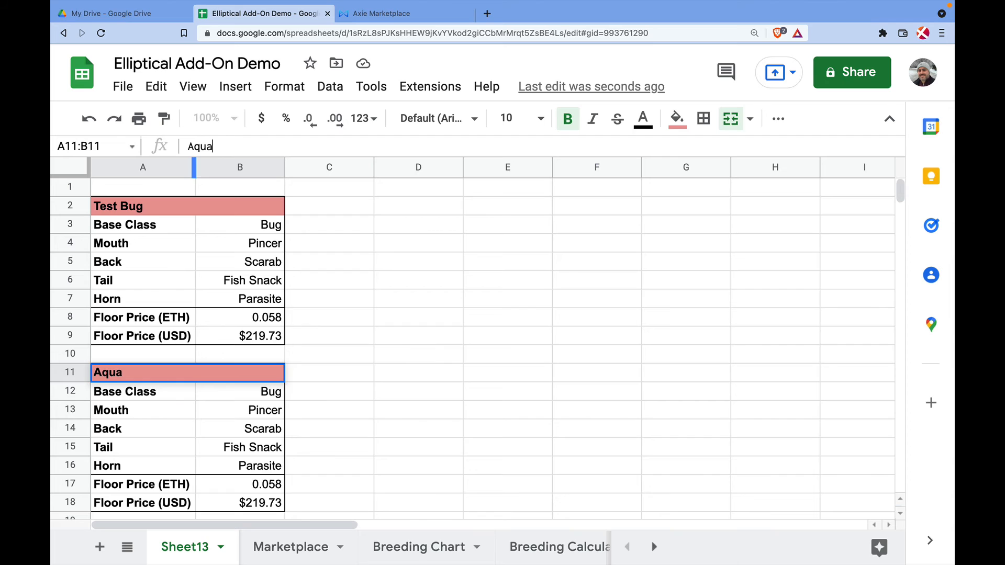
key("Return")
Set the base class of the Aqua table in B12 to "Aquatic"
left_click(228, 397)
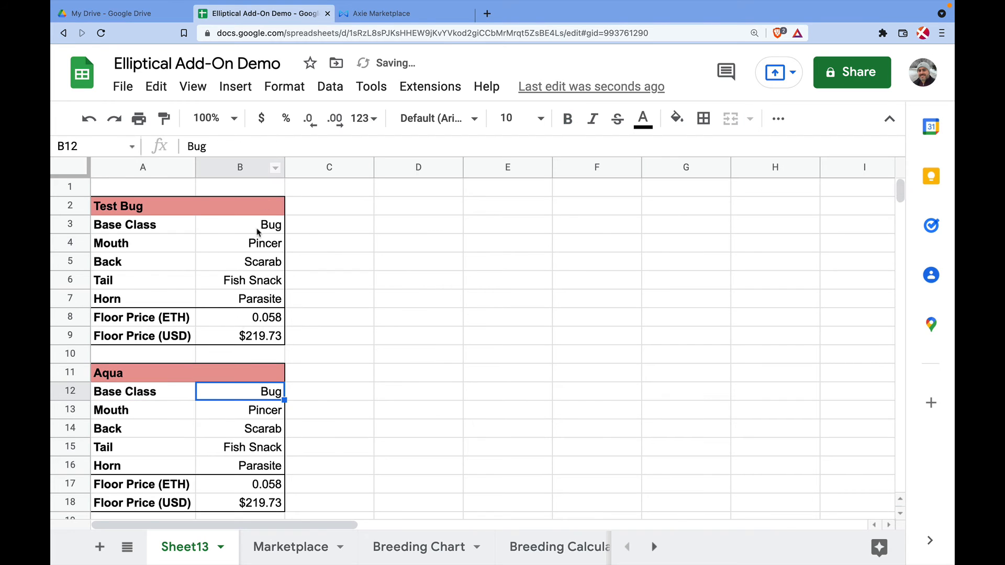
left_click(267, 145)
type("A")
triple_click(267, 145)
type("A")
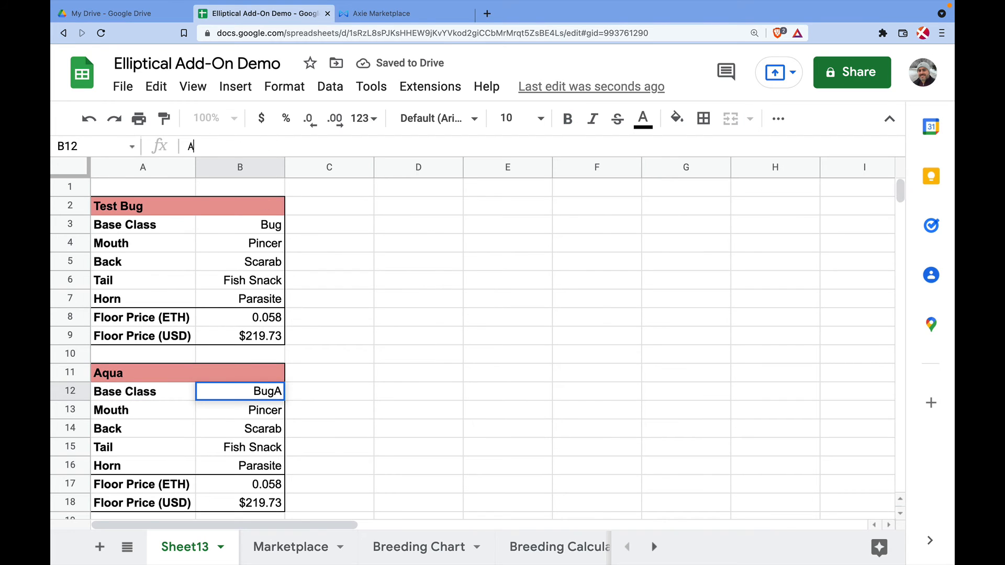
type("quatic")
key("Return")
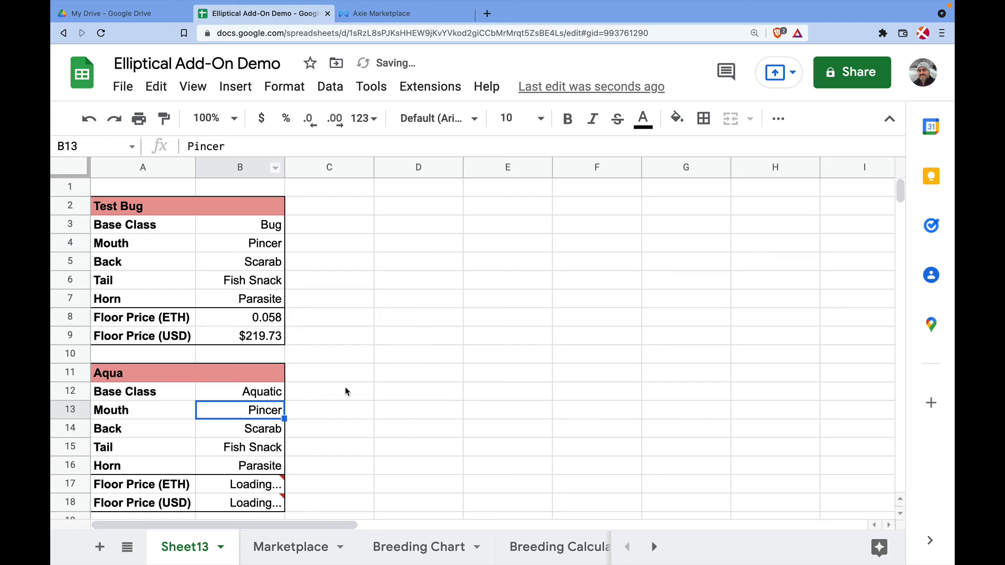
Filter the Axie Marketplace by the Aquatic class only and check the listings against the Aqua floor price in B17
scroll(336, 431, "down", 2)
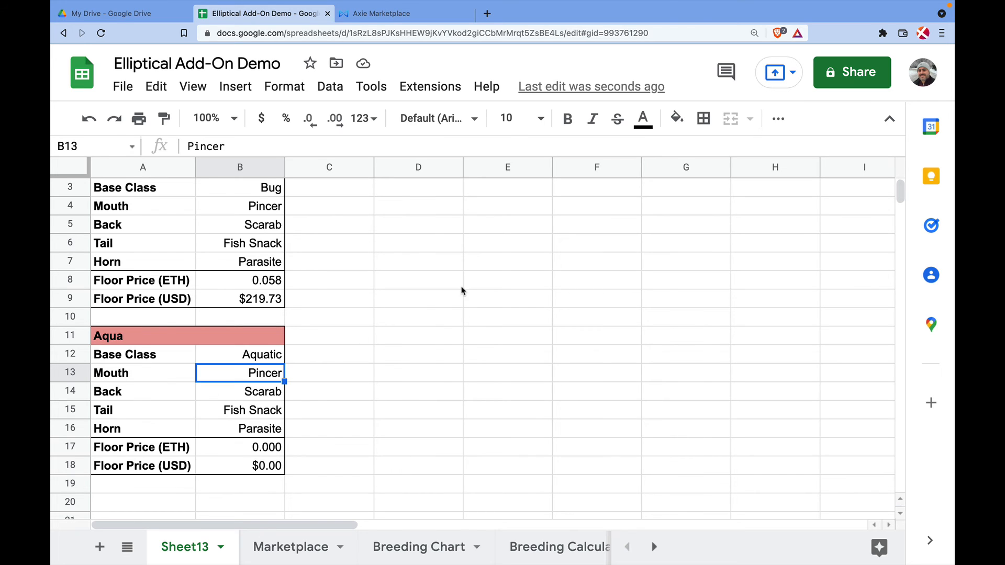
left_click(408, 18)
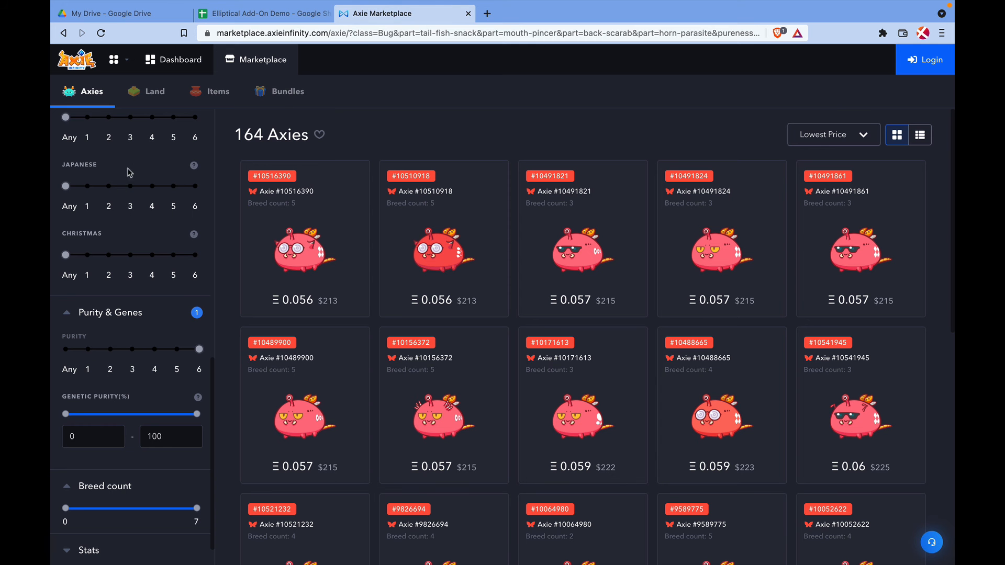
scroll(131, 262, "up", 5)
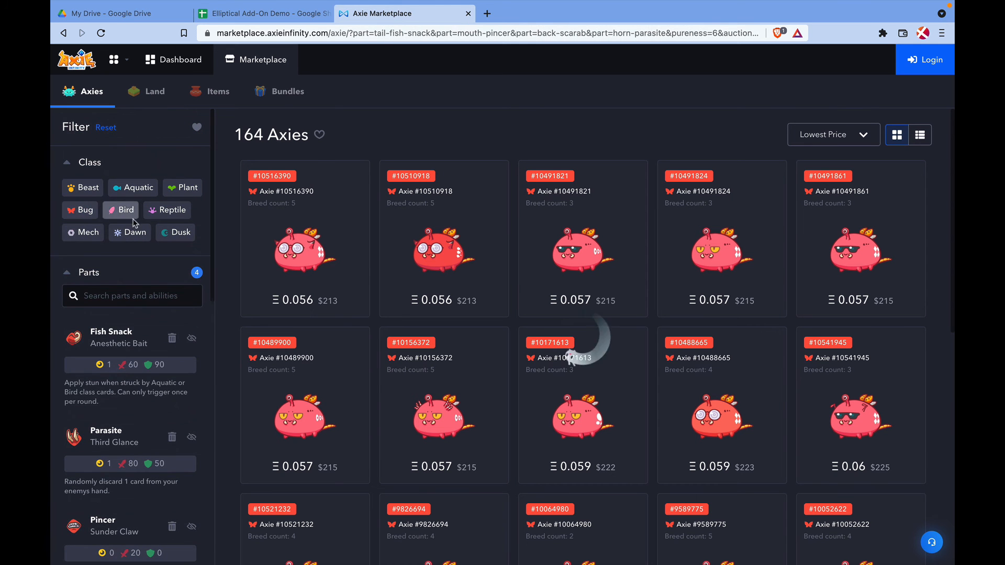
left_click(133, 188)
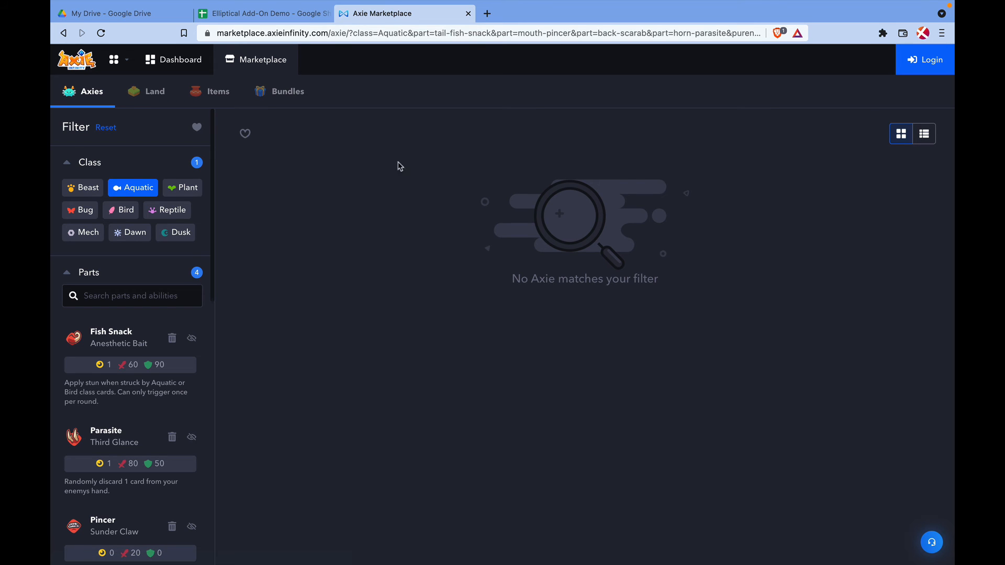
left_click(274, 13)
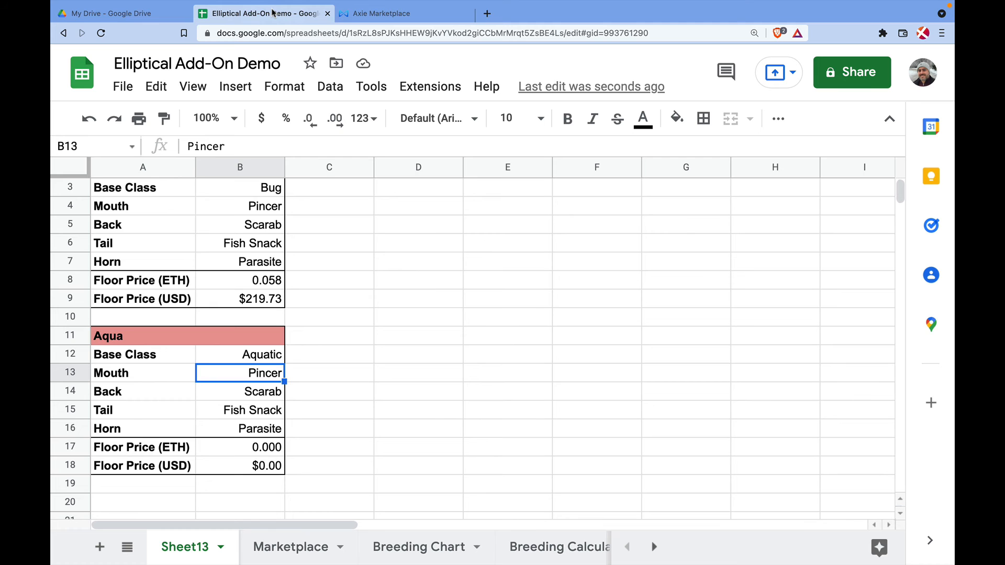
left_click(267, 450)
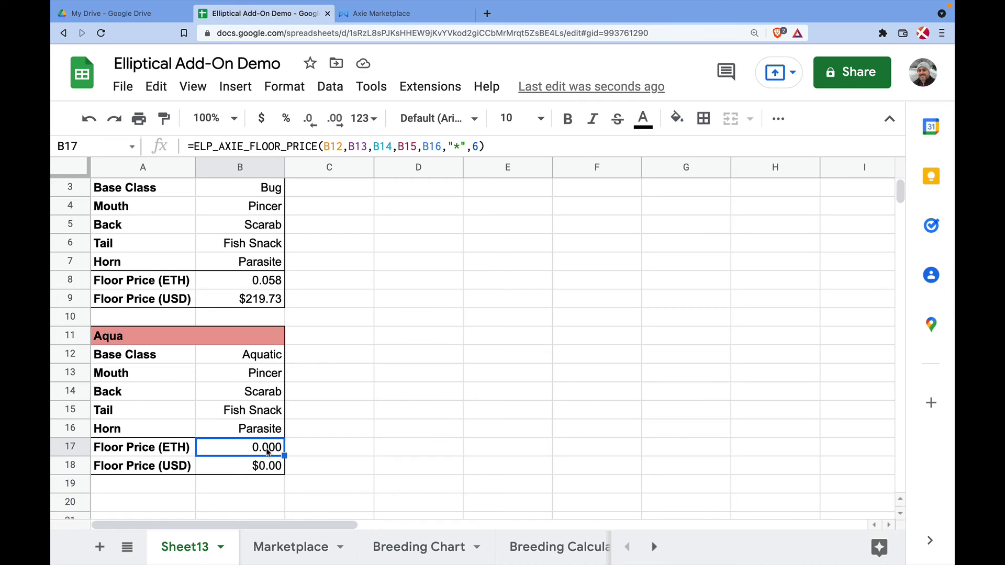
Fill the Aqua header cell A11:B11 with light cornflower blue
left_click(129, 337)
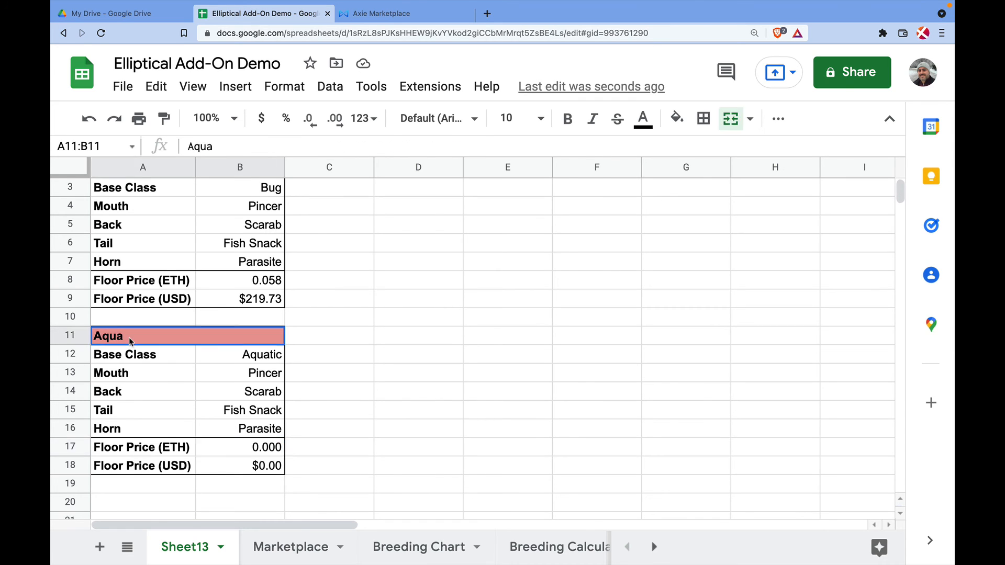
left_click(677, 120)
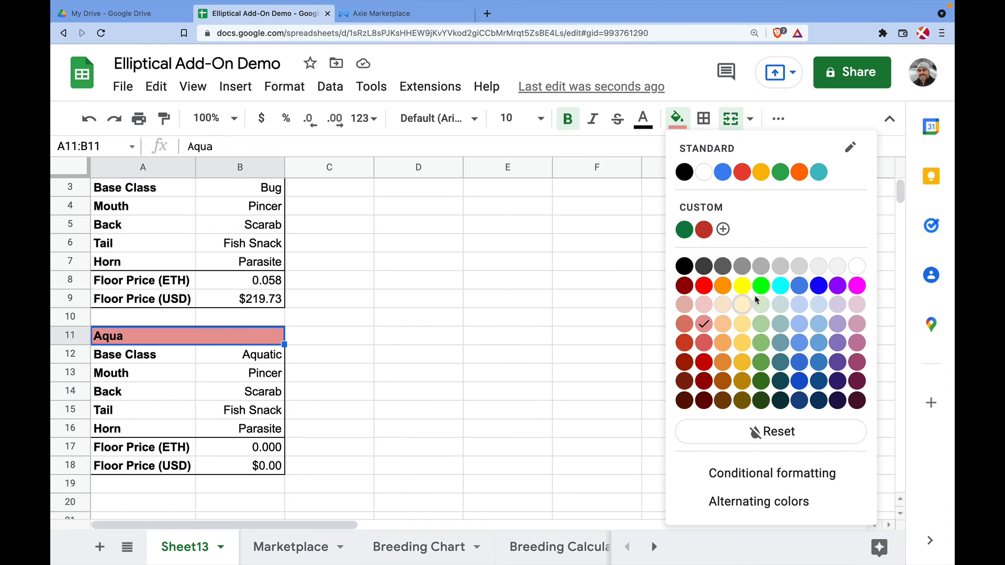
left_click(800, 307)
left_click(429, 335)
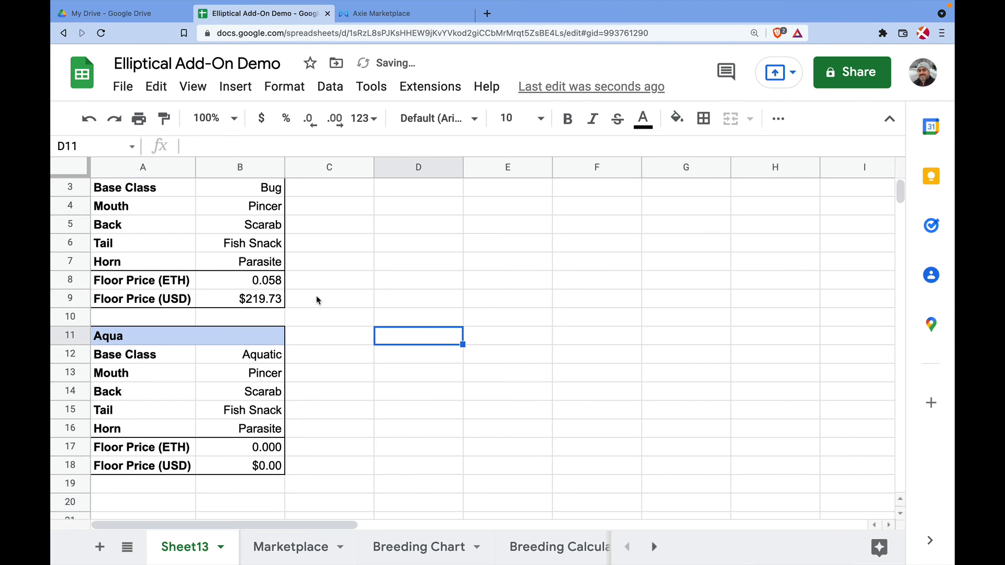
Insert one row above row 1, over the Test Bug table
scroll(316, 300, "up", 1)
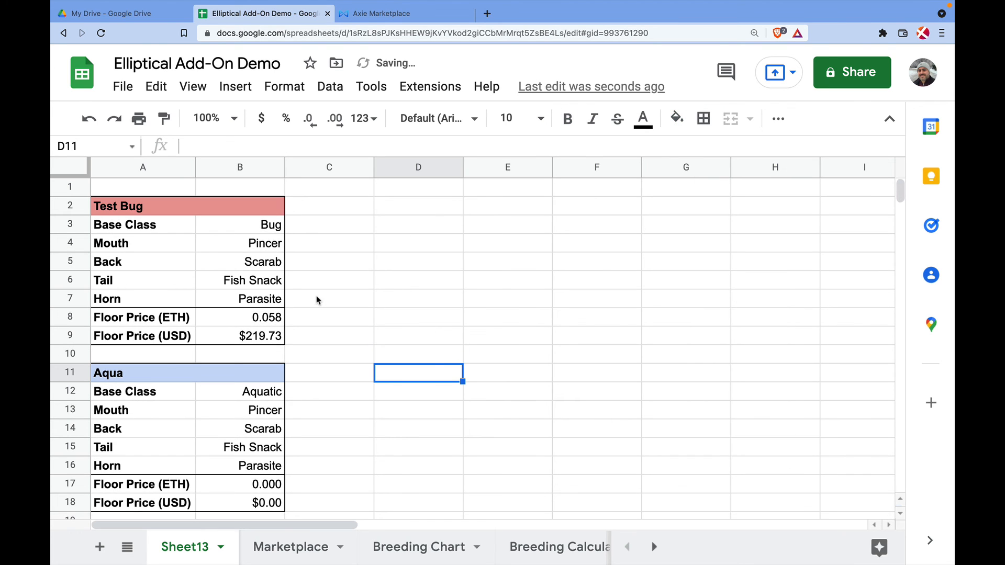
left_click(69, 188)
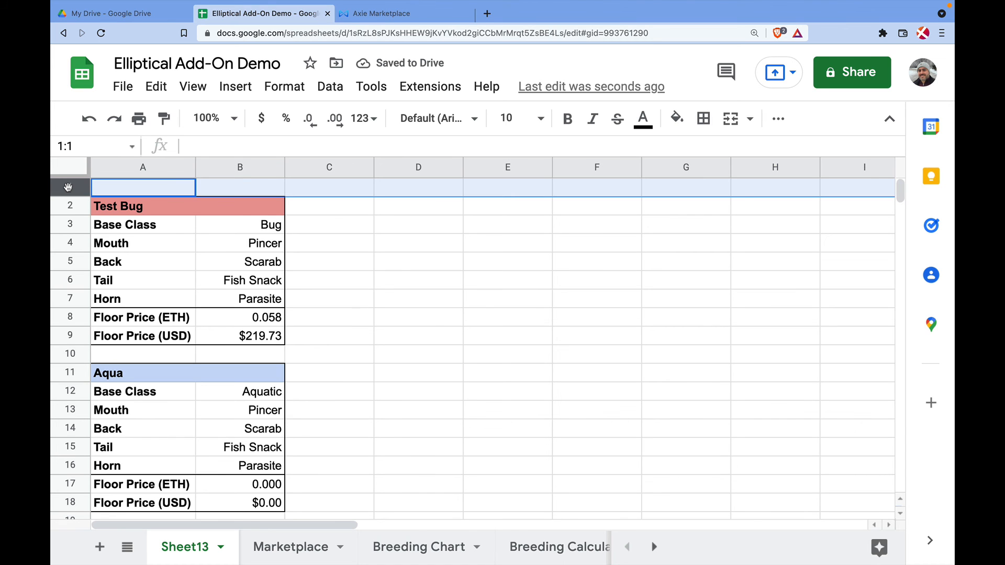
right_click(68, 187)
left_click(157, 289)
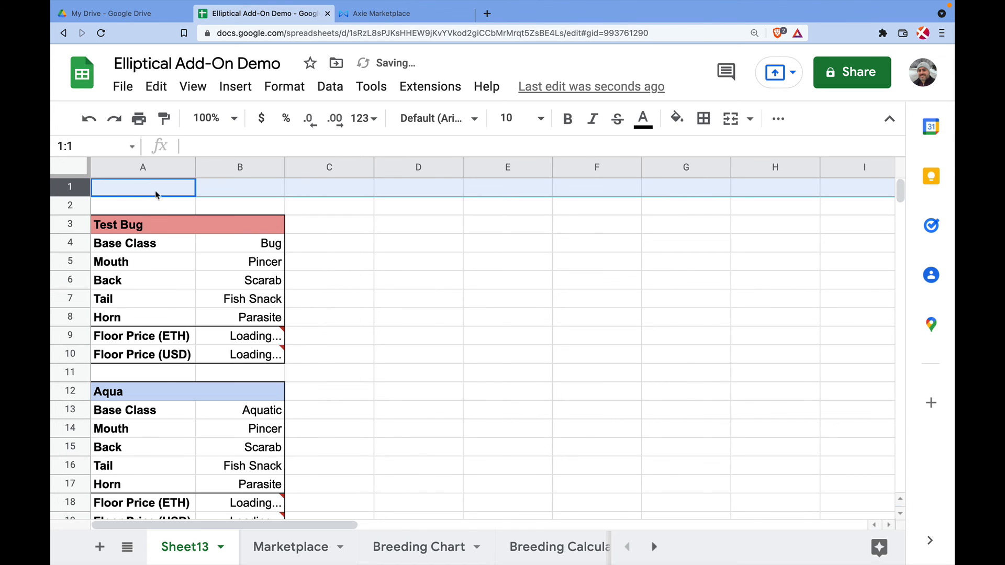
Enter the label "Manual Trigger" in A1 and the value 1 beside it in B1
left_click(147, 195)
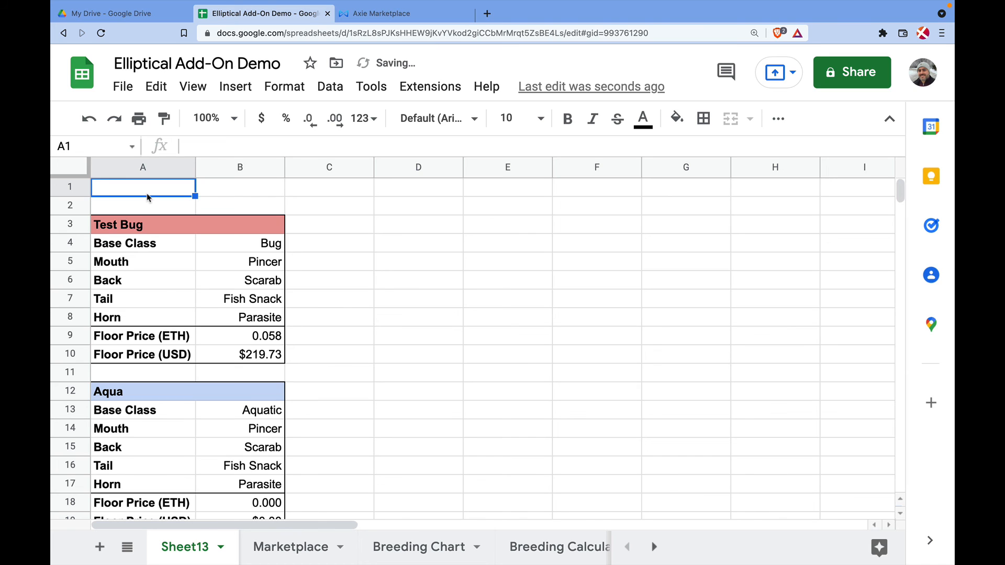
type("Manual Tri")
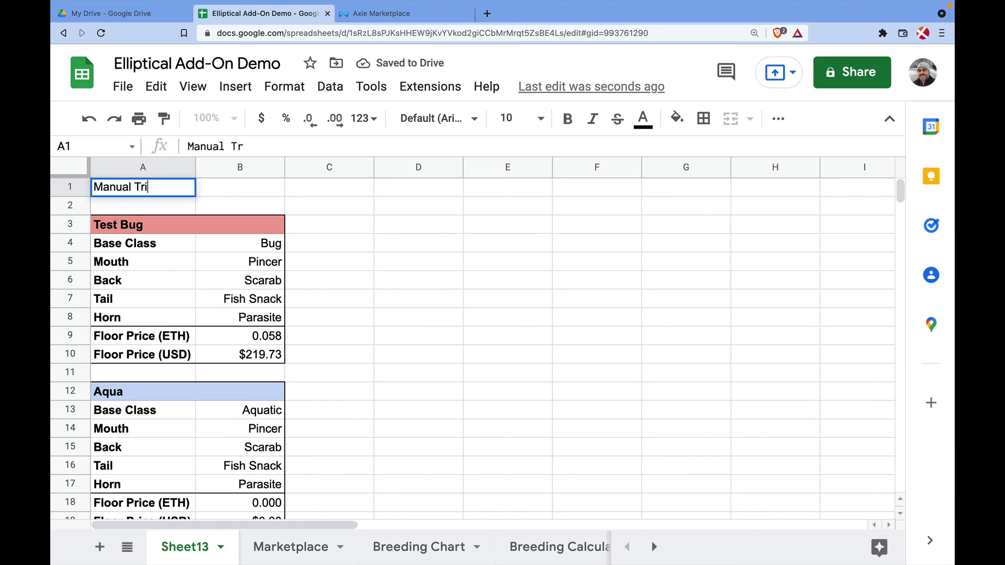
type("gger")
key("Return")
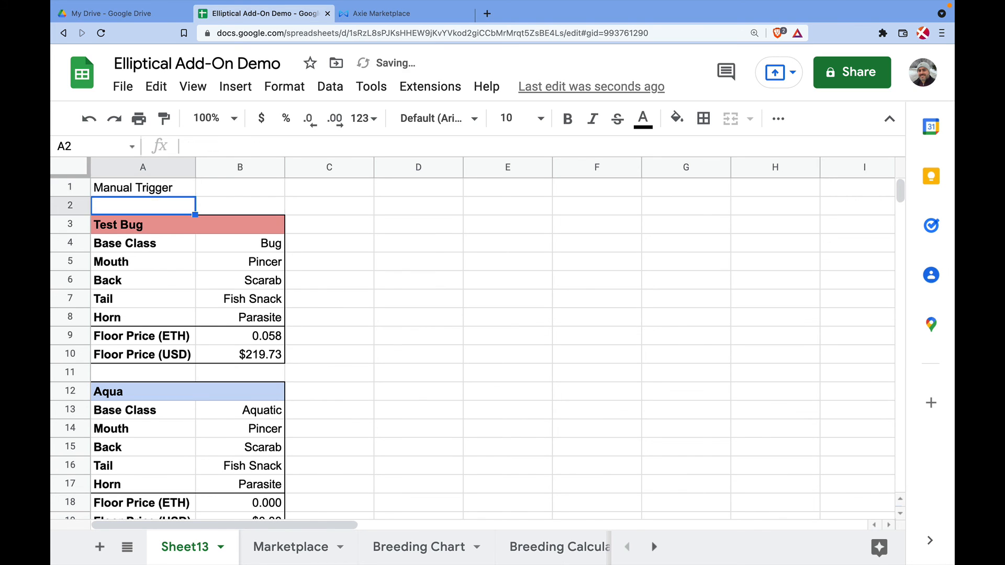
key("Up")
key("Right")
type("1")
key("Return")
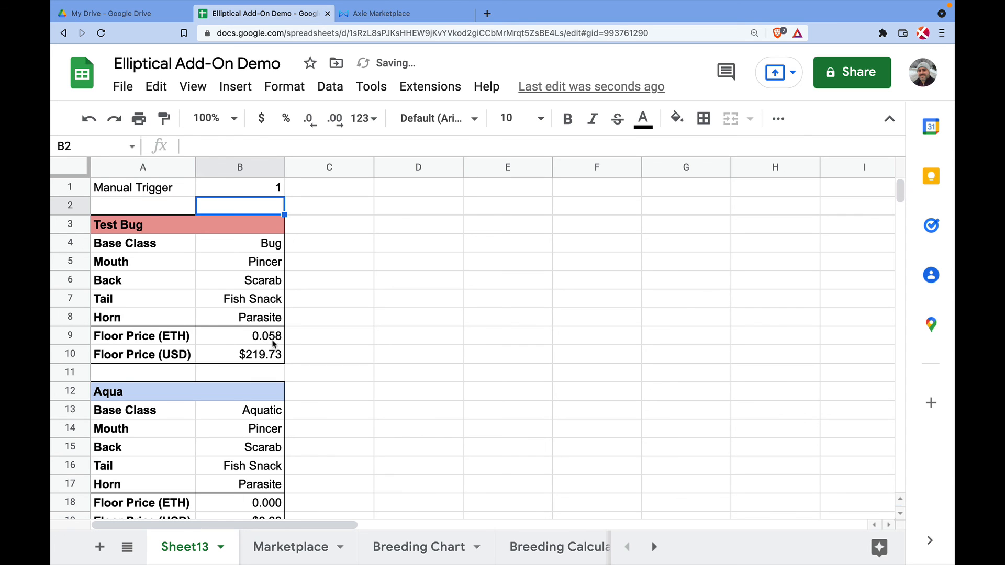
Add an absolute reference to the trigger cell B1 as the last argument of the Test Bug ETH floor price formula in B9
left_click(273, 357)
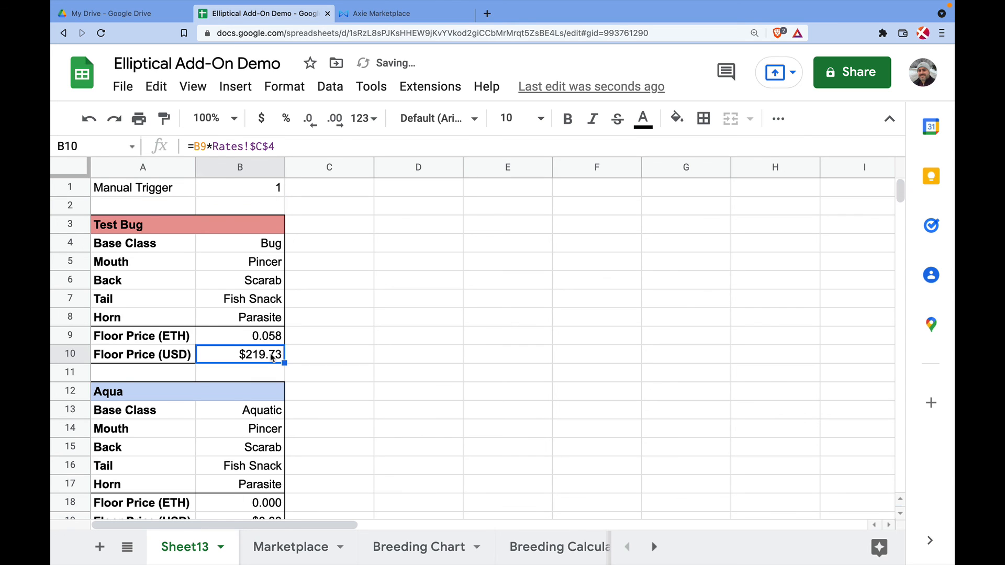
left_click(264, 339)
left_click(448, 145)
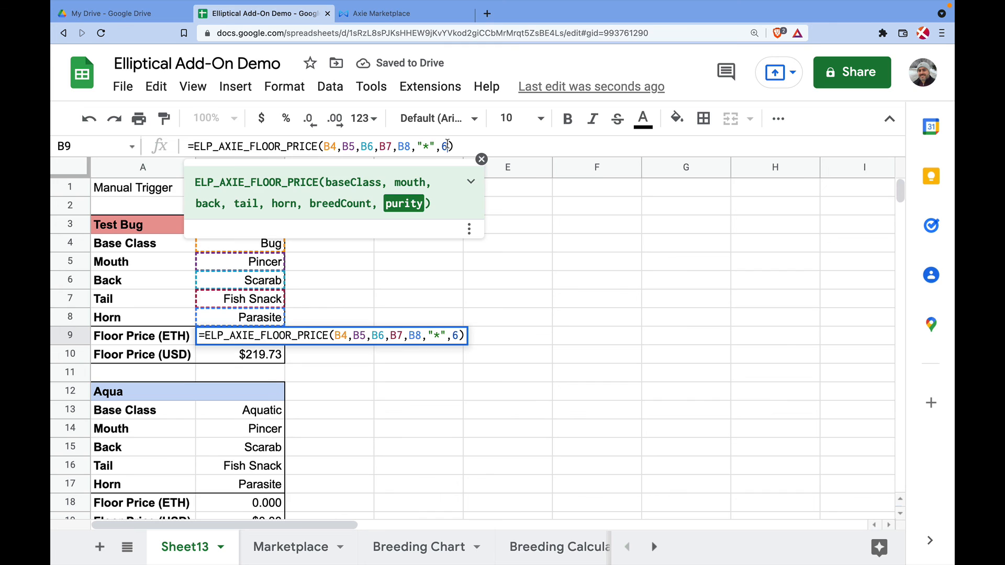
type(",")
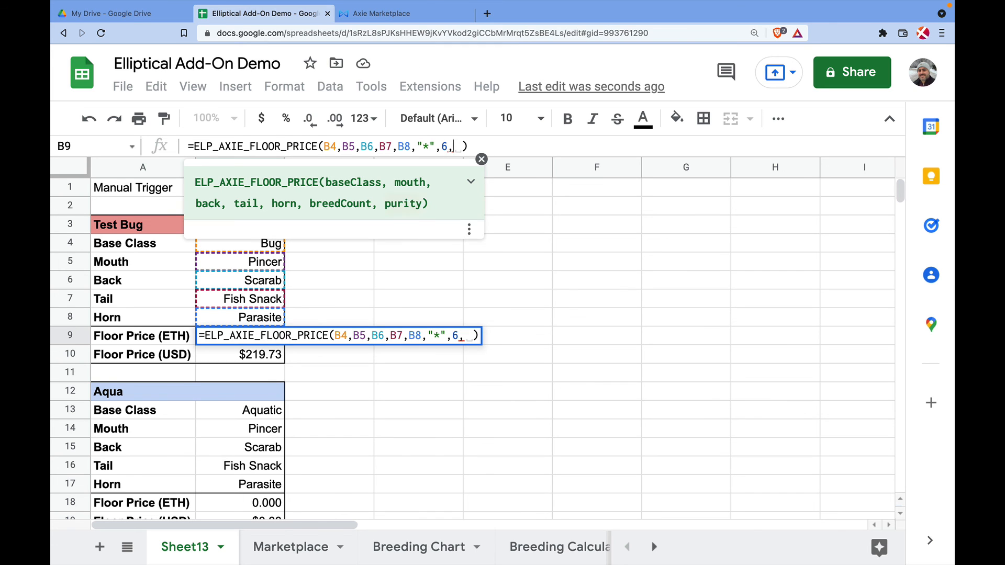
left_click(481, 158)
left_click(262, 188)
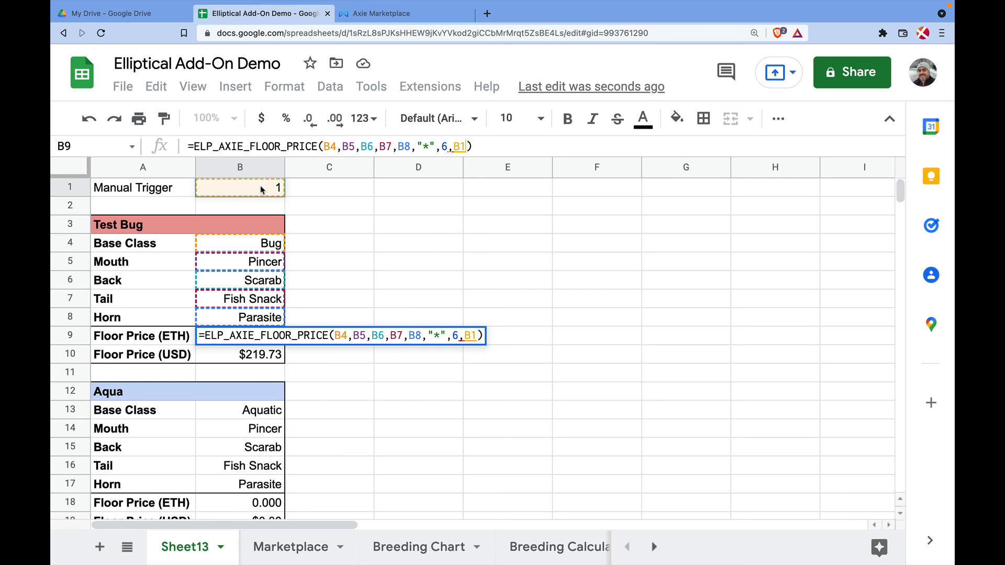
key("F4")
key("Return")
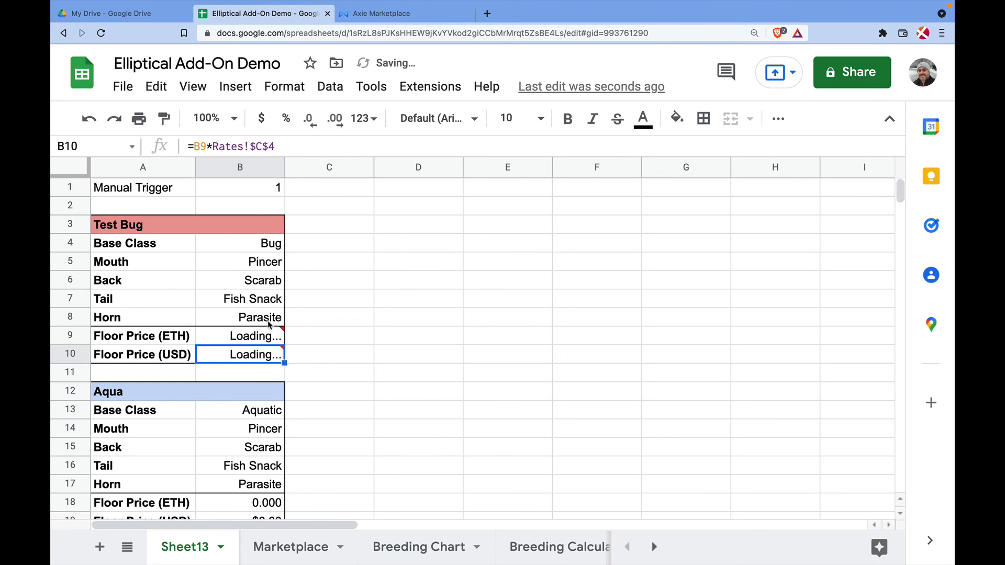
Add an absolute reference to B1 as the last argument of the Aqua ETH floor price formula in B18
scroll(271, 352, "down", 3)
left_click(264, 412)
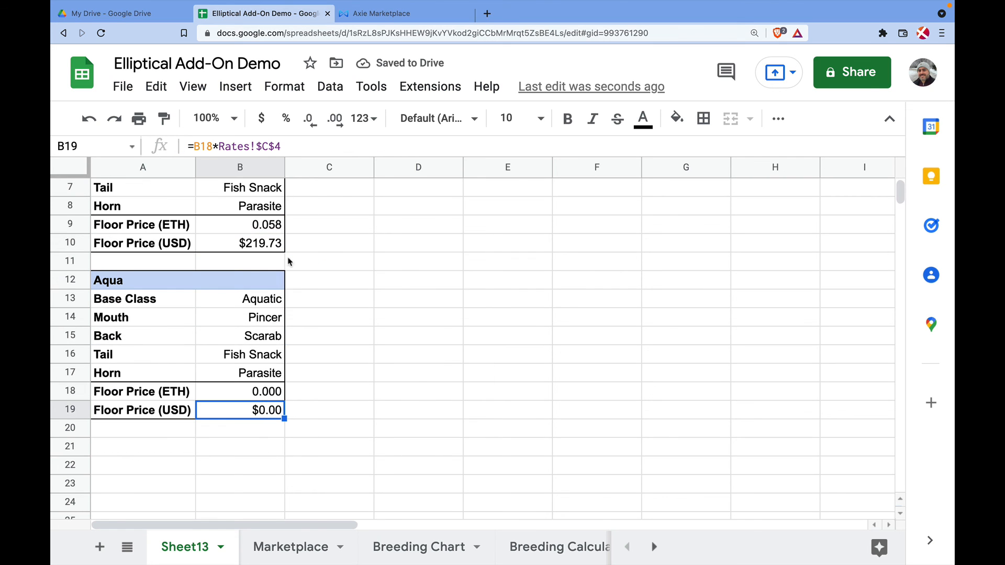
left_click(264, 393)
left_click(478, 146)
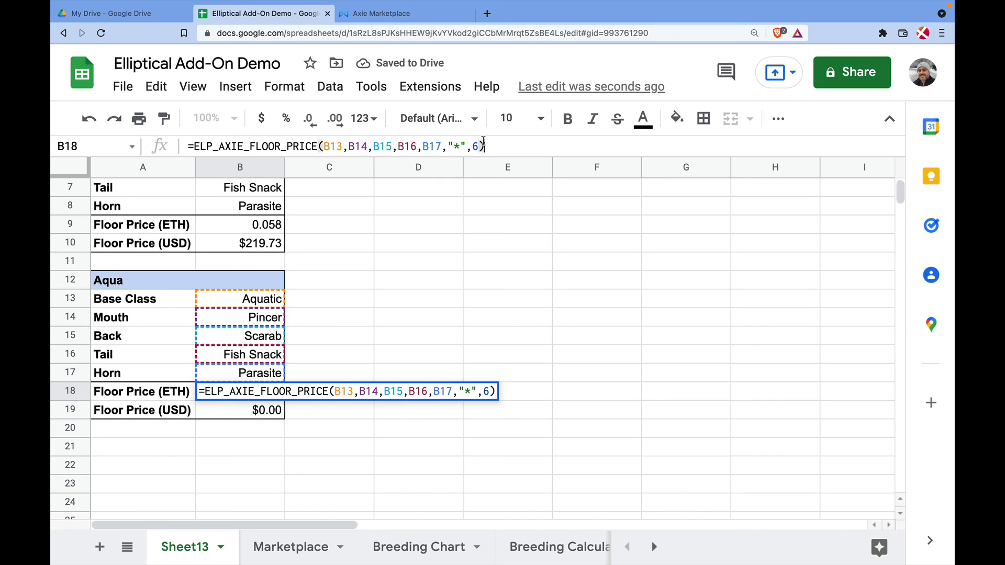
type(",")
scroll(336, 256, "up", 3)
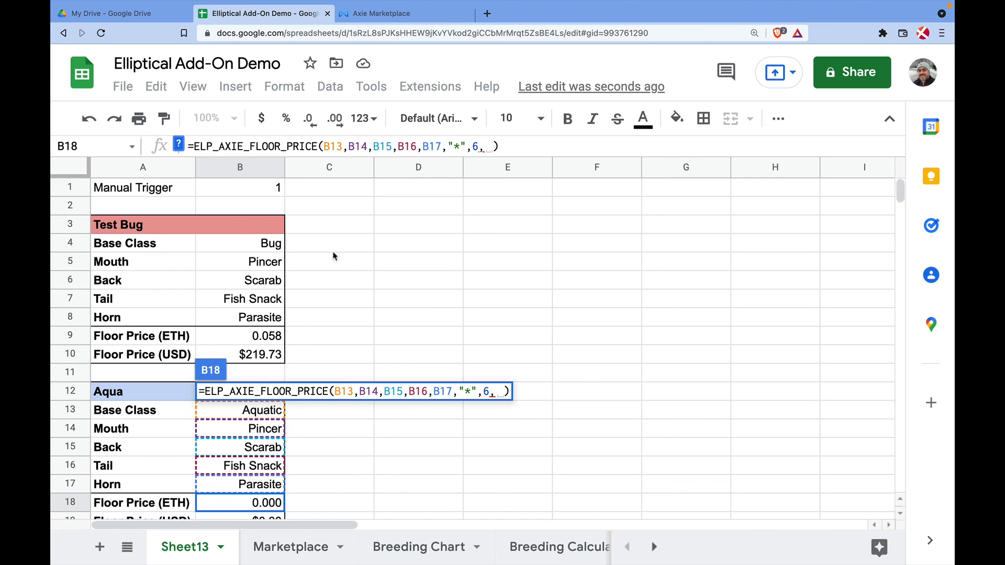
left_click(266, 190)
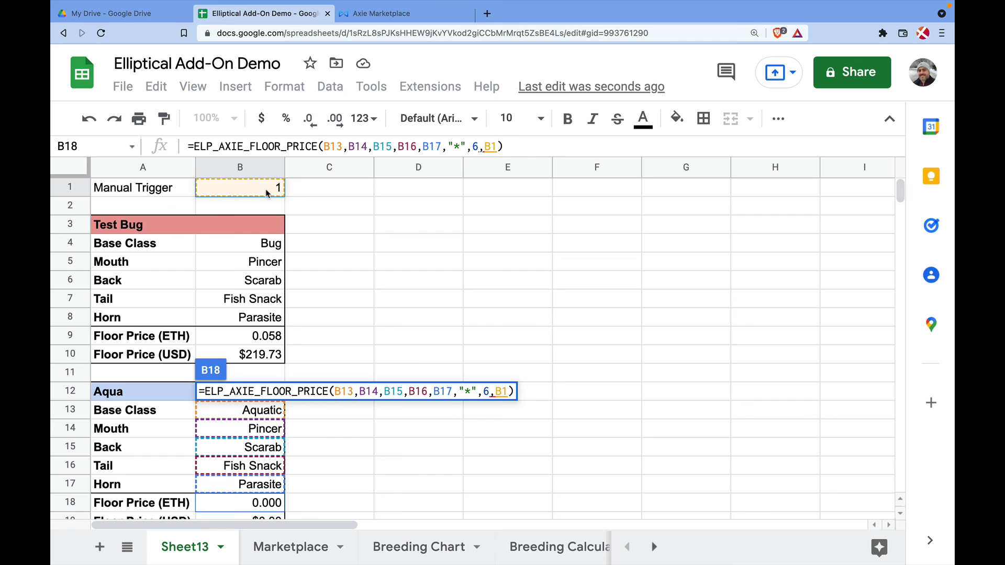
key("F4")
key("Return")
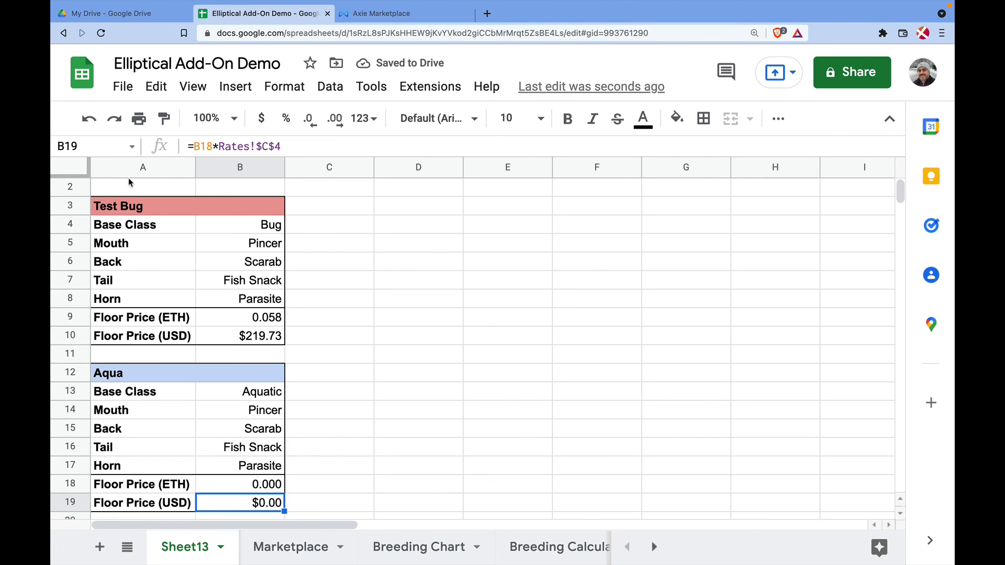
Set the Manual Trigger value in B1 to 2 to recalculate both tables' floor prices
scroll(254, 199, "up", 1)
left_click(256, 197)
type("2")
key("Return")
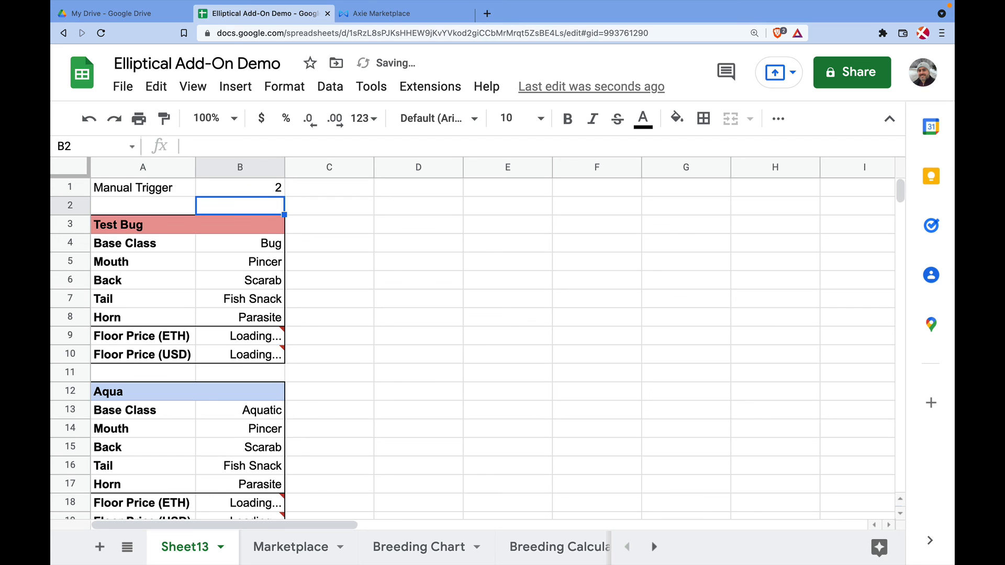